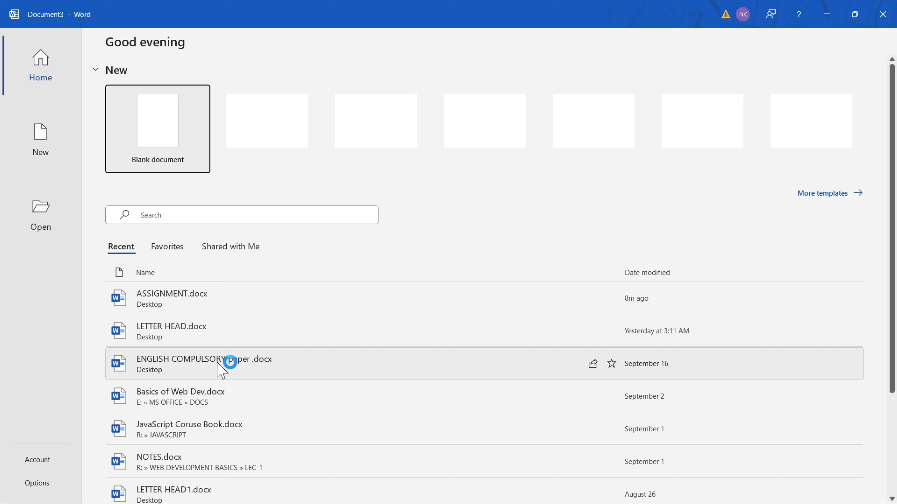
Step: Create a blank document and set its paper size to A4
{"action": "left_click", "coordinate": [155, 141]}
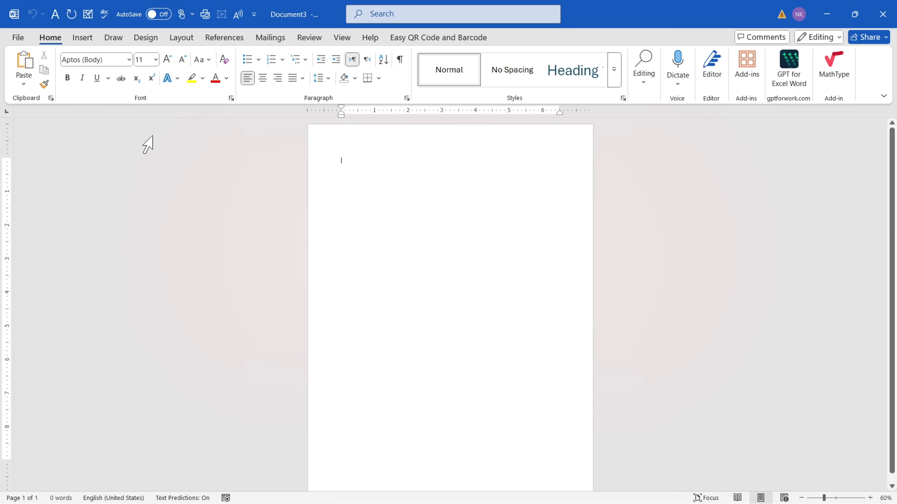
{"action": "left_click", "coordinate": [186, 38]}
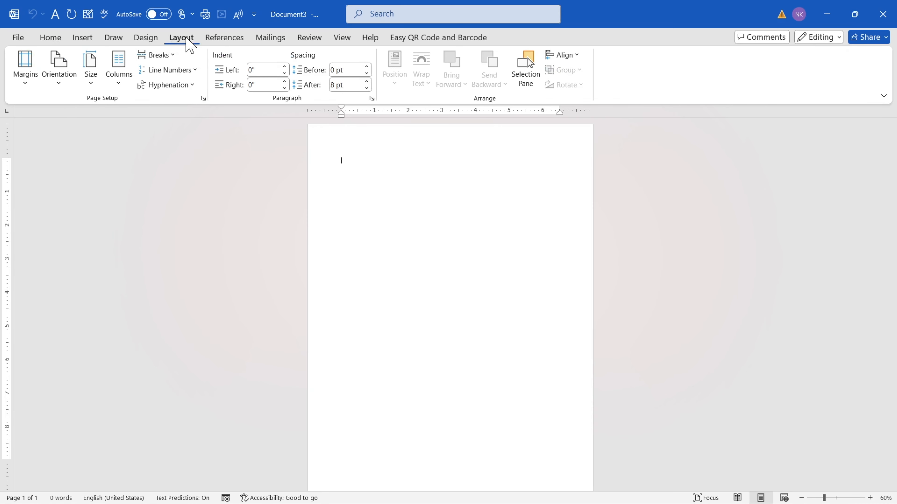
{"action": "left_click", "coordinate": [92, 76]}
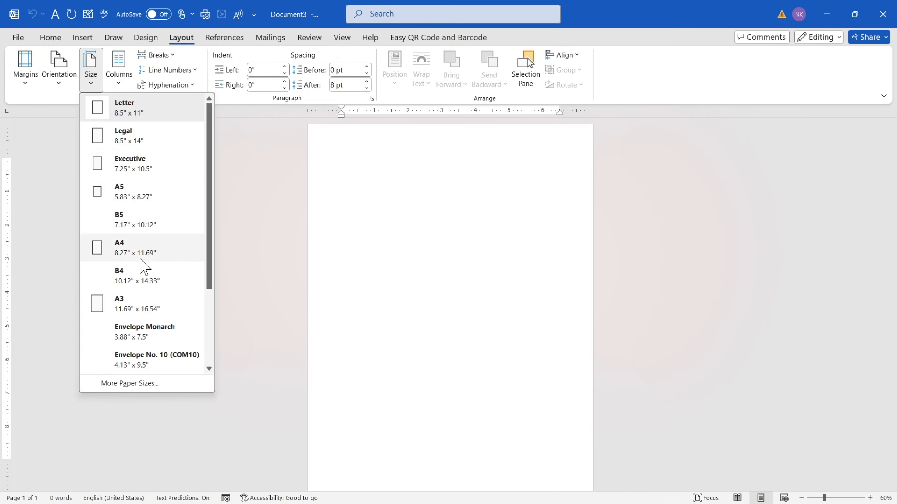
{"action": "left_click", "coordinate": [143, 251]}
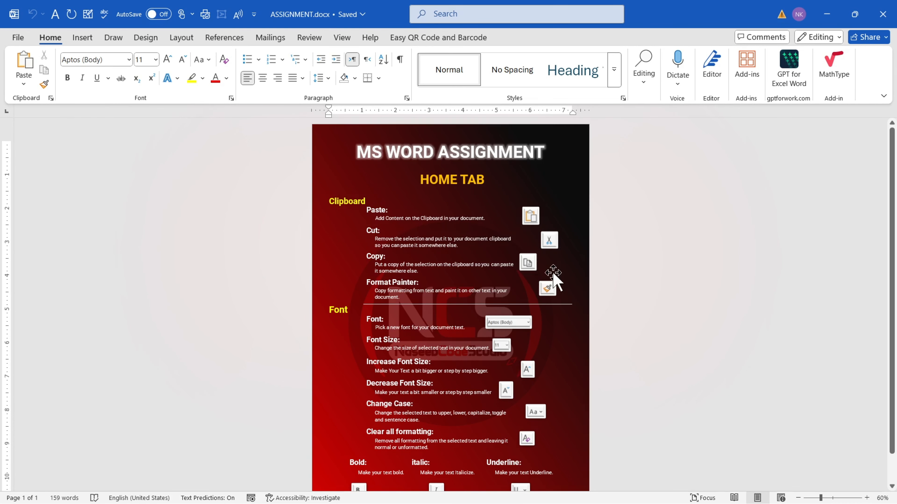
Step: Return to the new blank document and draw a rectangle about 5.35" high and 4.85" wide on the page
{"action": "key", "text": "alt+Tab"}
{"action": "left_click", "coordinate": [85, 38]}
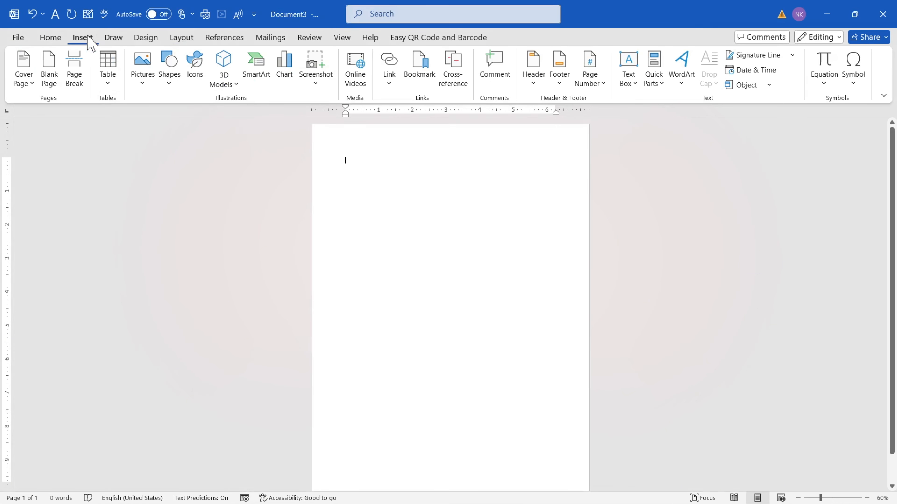
{"action": "left_click", "coordinate": [171, 85]}
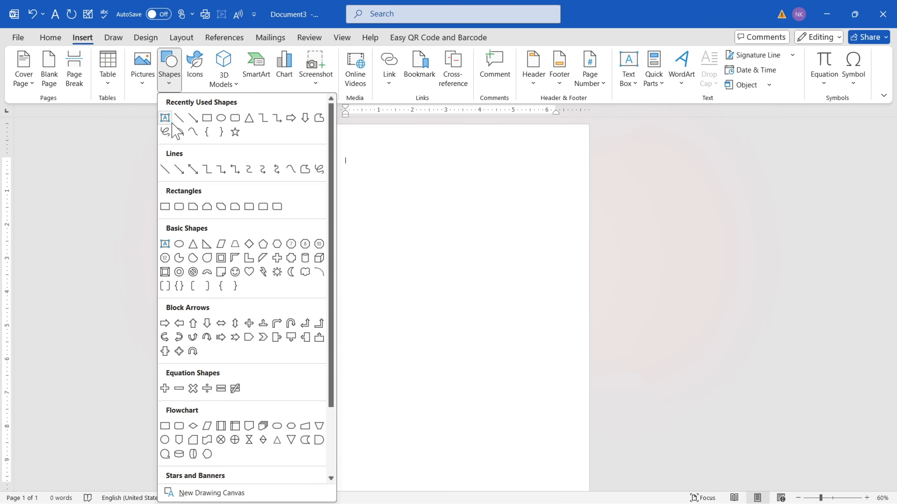
{"action": "left_click", "coordinate": [168, 205]}
{"action": "left_click_drag", "start_coordinate": [356, 169], "coordinate": [519, 349]}
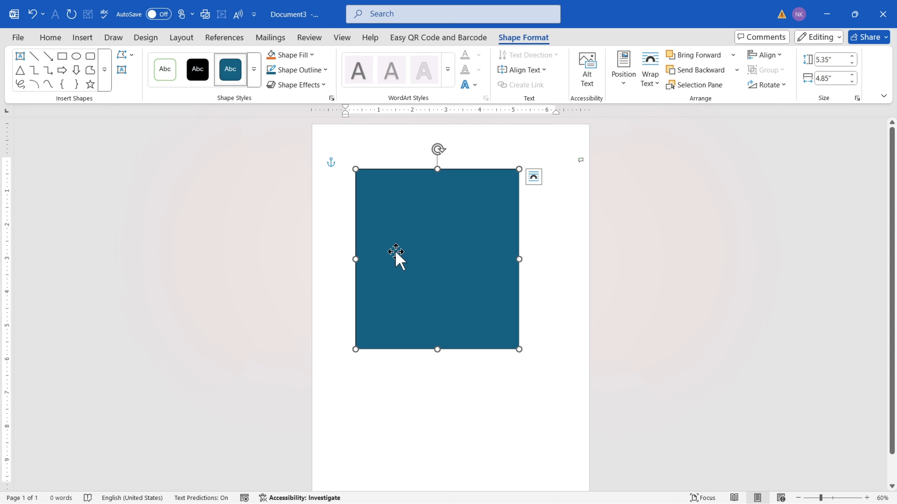
Step: Open the rectangle's detailed gradient settings and change its solid fill to a gradient fill
{"action": "left_click", "coordinate": [306, 55]}
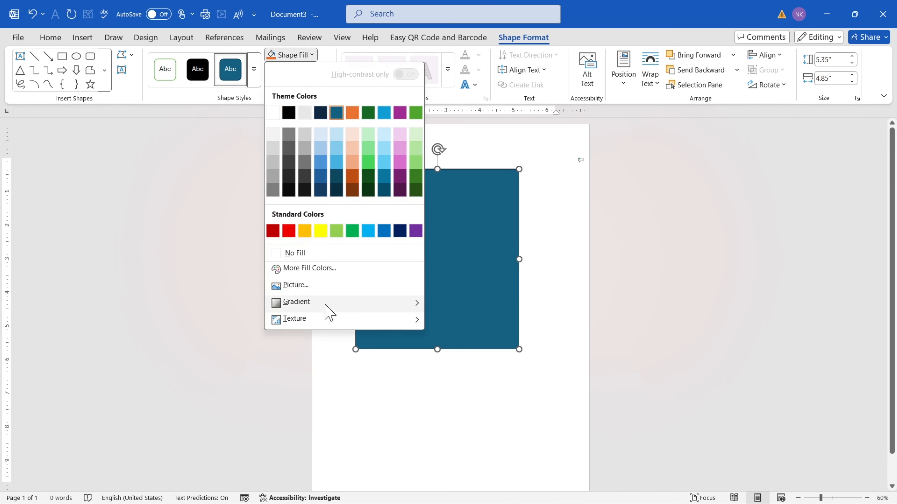
{"action": "mouse_move", "coordinate": [327, 314]}
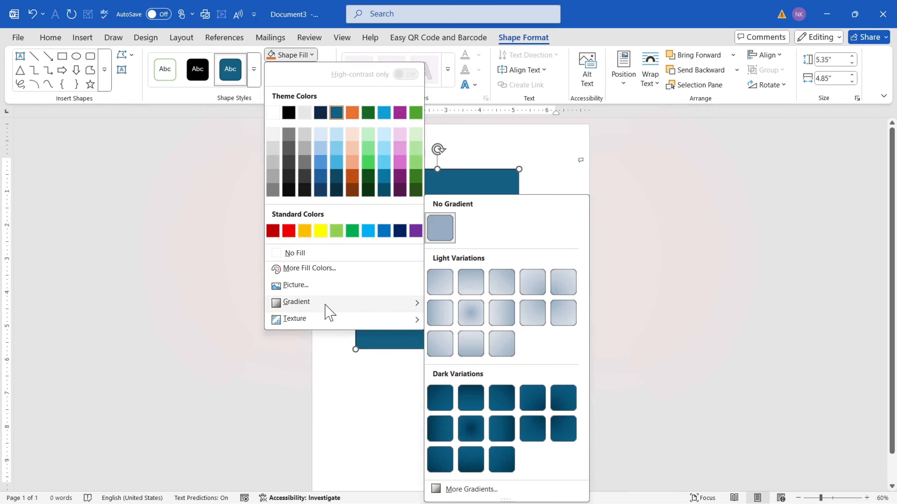
{"action": "left_click", "coordinate": [470, 489]}
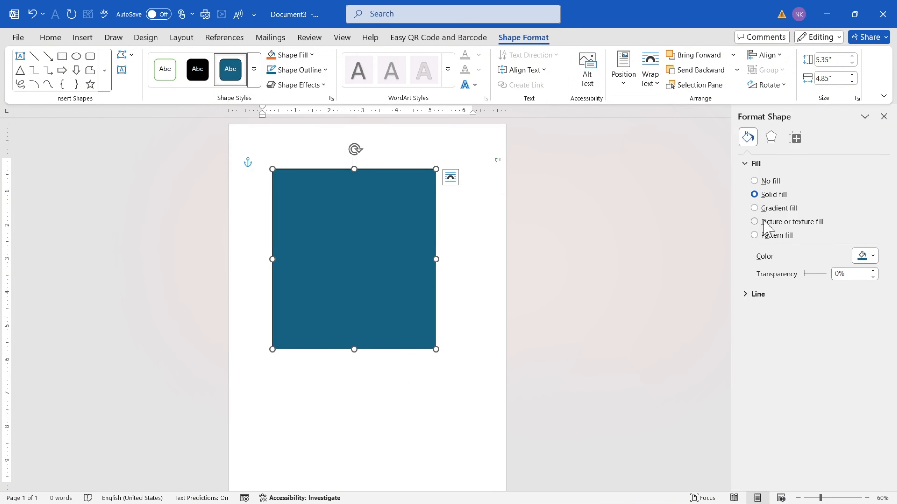
{"action": "left_click", "coordinate": [769, 209]}
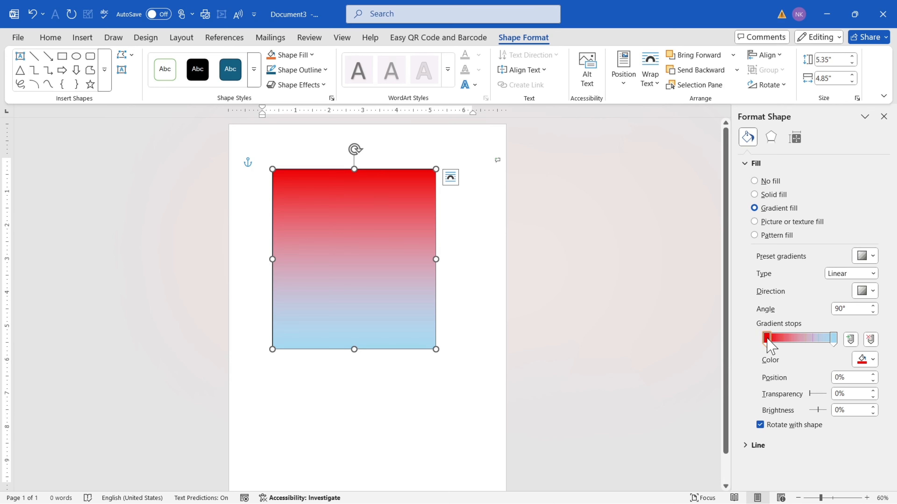
Step: Set the rectangle's first gradient stop to standard red and its last stop to black with 5% brightness
{"action": "left_click", "coordinate": [863, 359]}
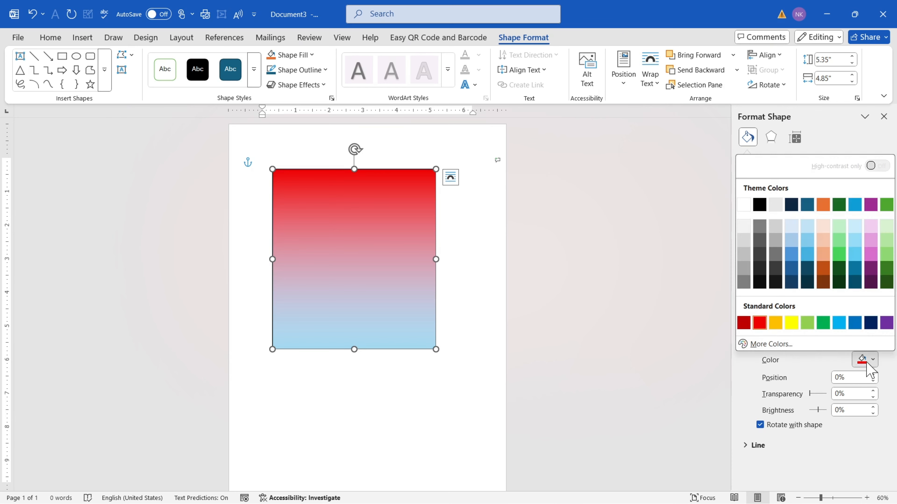
{"action": "left_click", "coordinate": [754, 326]}
{"action": "left_click", "coordinate": [833, 339]}
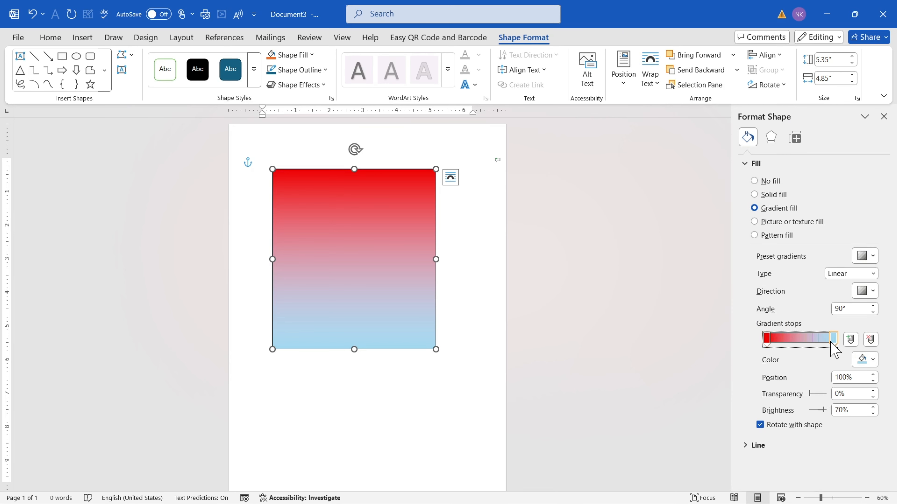
{"action": "left_click", "coordinate": [864, 359]}
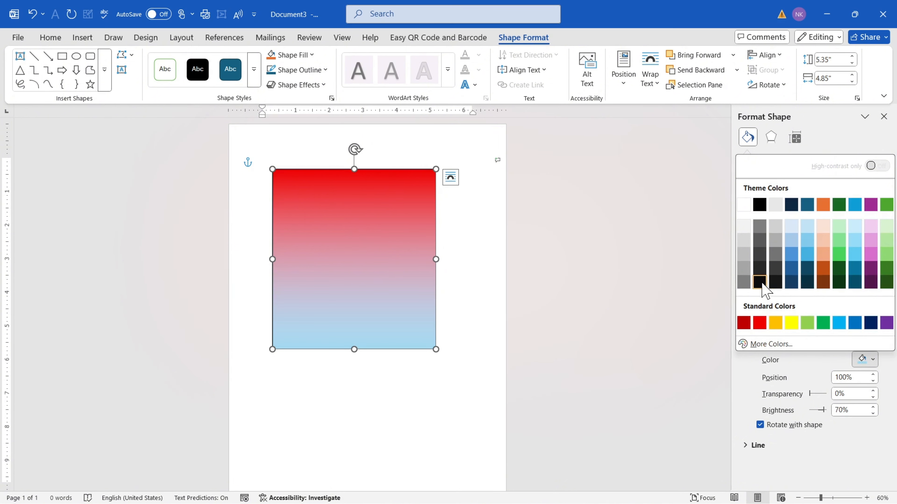
{"action": "left_click", "coordinate": [770, 286]}
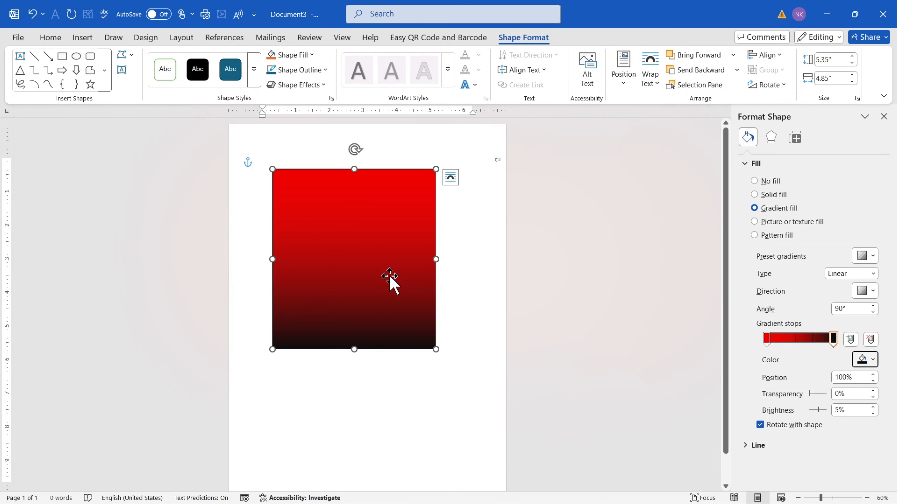
Step: Check the background of ASSIGNMENT.docx and set the rectangle's gradient direction to run from left to right at 0°
{"action": "key", "text": "alt+Tab"}
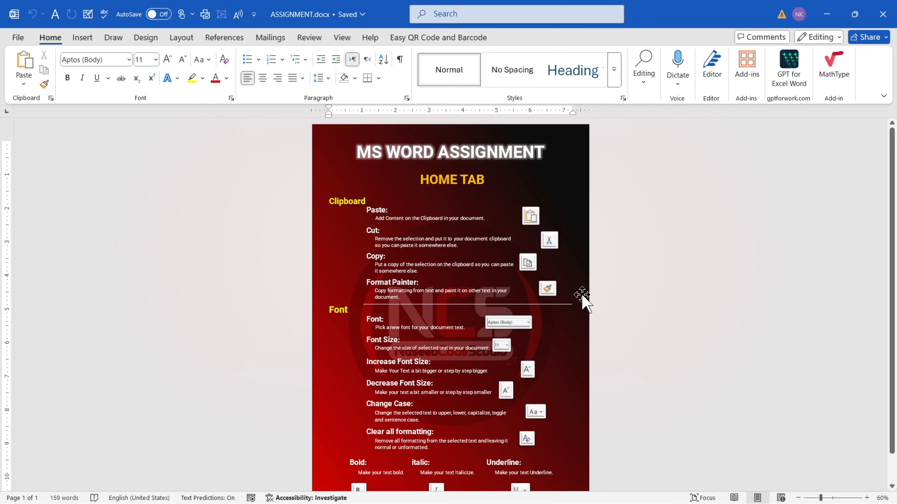
{"action": "key", "text": "alt+Tab"}
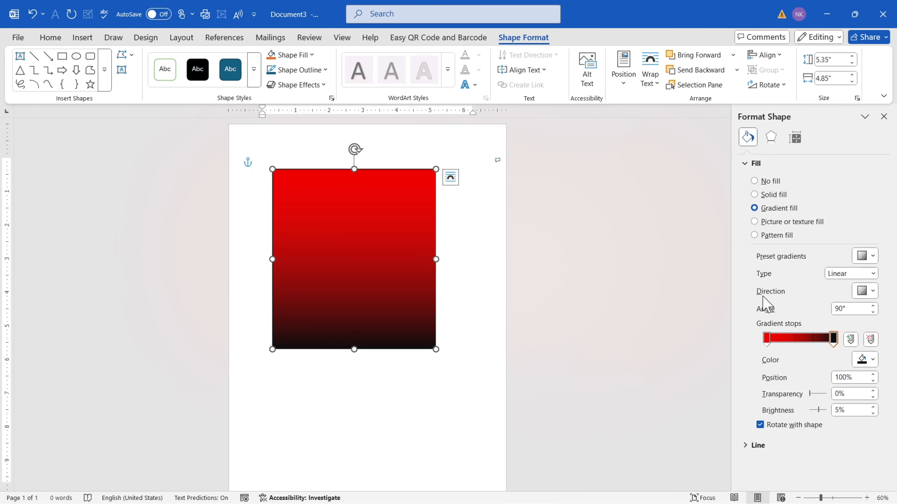
{"action": "left_click", "coordinate": [865, 292]}
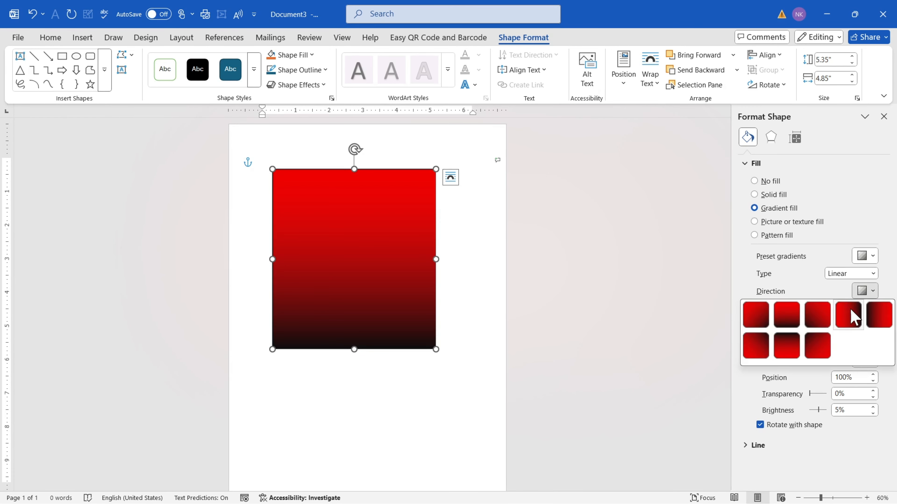
{"action": "left_click", "coordinate": [850, 314]}
{"action": "left_click", "coordinate": [863, 292]}
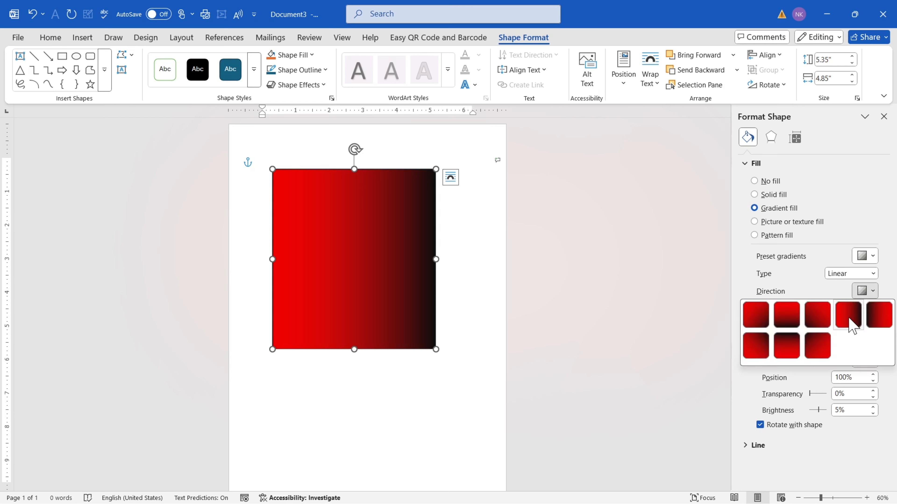
{"action": "left_click", "coordinate": [849, 317]}
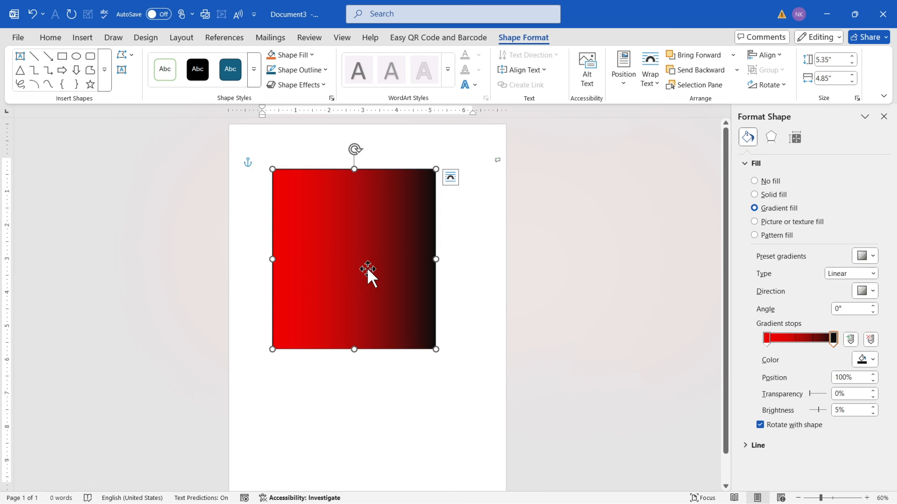
Step: Move the rectangle to the page's upper-left corner and enlarge it to about 11.65" by 8.23" so it covers the whole page
{"action": "left_click_drag", "start_coordinate": [364, 269], "coordinate": [316, 216]}
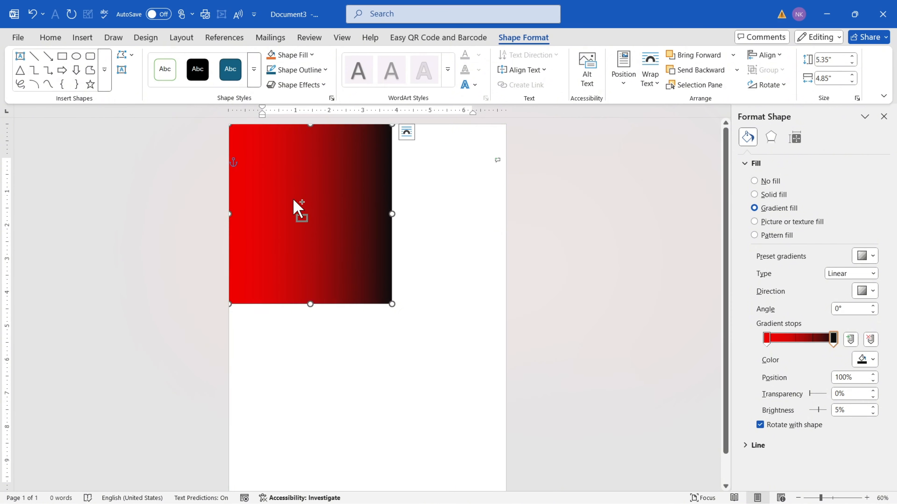
{"action": "scroll", "coordinate": [366, 274], "scroll_direction": "down", "scroll_amount": 1}
{"action": "scroll", "coordinate": [588, 326], "scroll_direction": "up", "scroll_amount": 1}
{"action": "scroll", "coordinate": [589, 327], "scroll_direction": "down", "scroll_amount": 2}
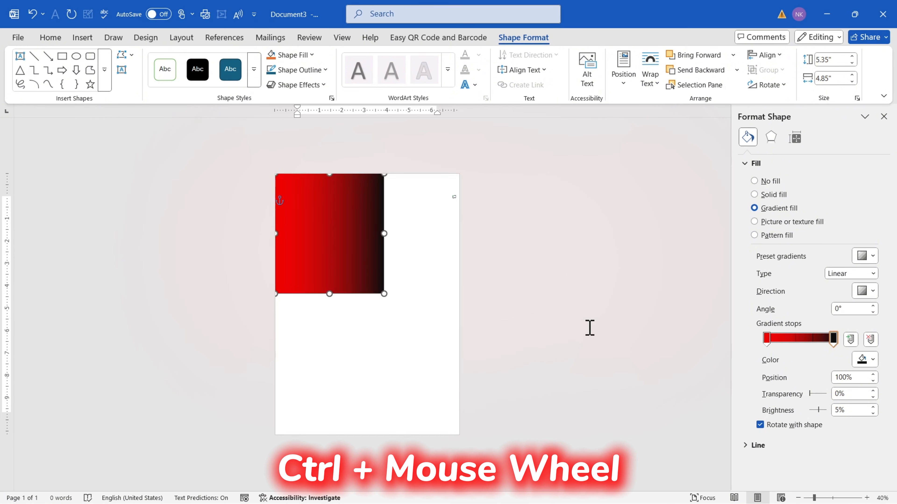
{"action": "scroll", "coordinate": [590, 327], "scroll_direction": "down", "scroll_amount": 1}
{"action": "scroll", "coordinate": [590, 328], "scroll_direction": "up", "scroll_amount": 3}
{"action": "scroll", "coordinate": [590, 328], "scroll_direction": "down", "scroll_amount": 1}
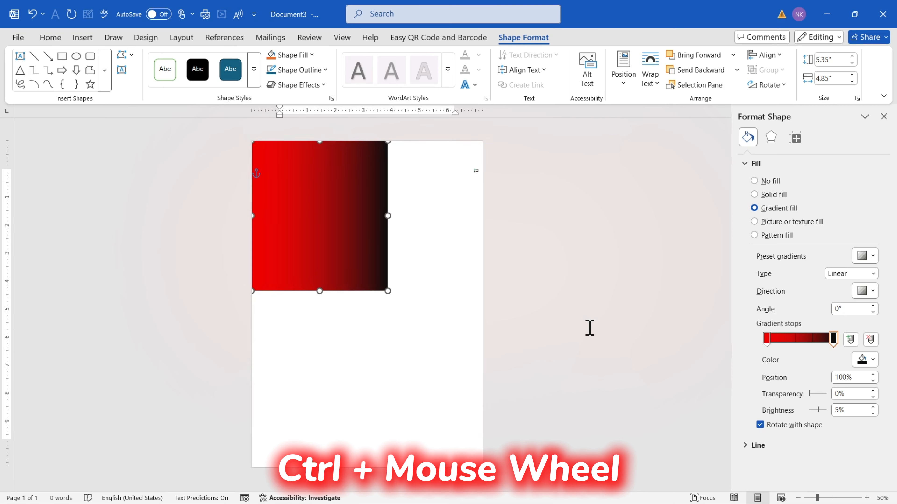
{"action": "scroll", "coordinate": [590, 328], "scroll_direction": "down", "scroll_amount": 1}
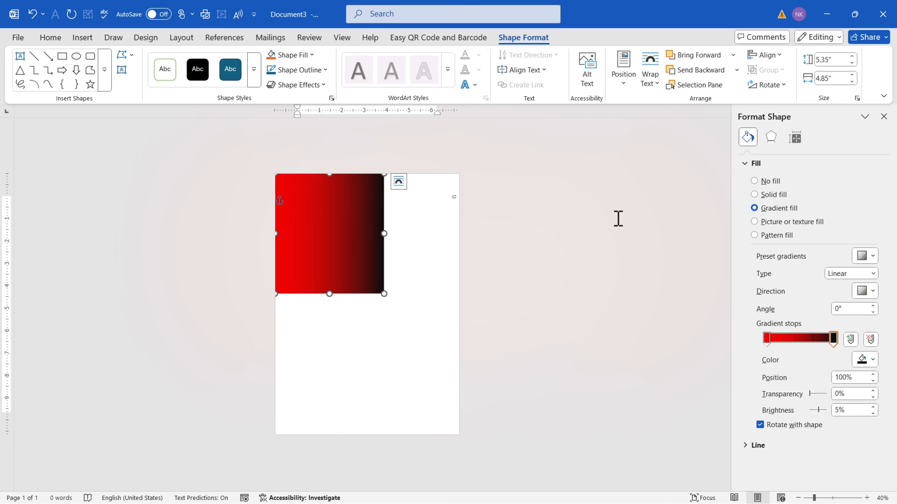
{"action": "left_click", "coordinate": [884, 117]}
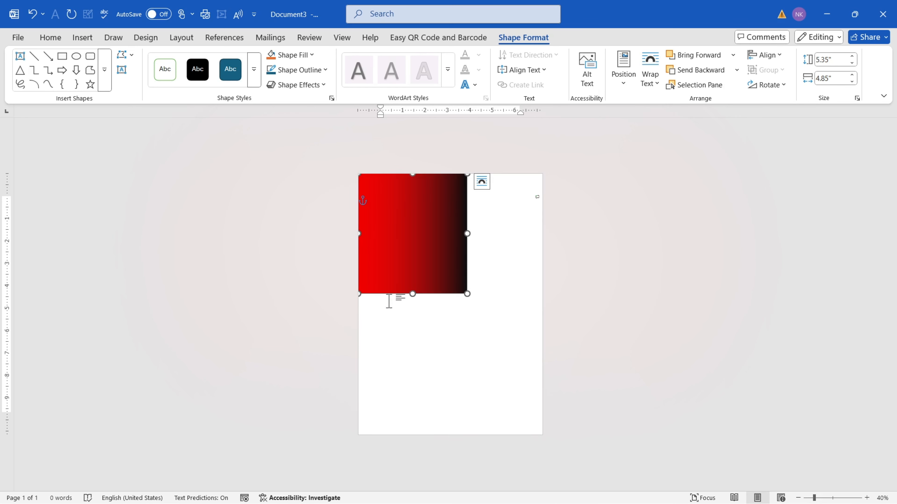
{"action": "left_click_drag", "start_coordinate": [468, 294], "coordinate": [542, 439]}
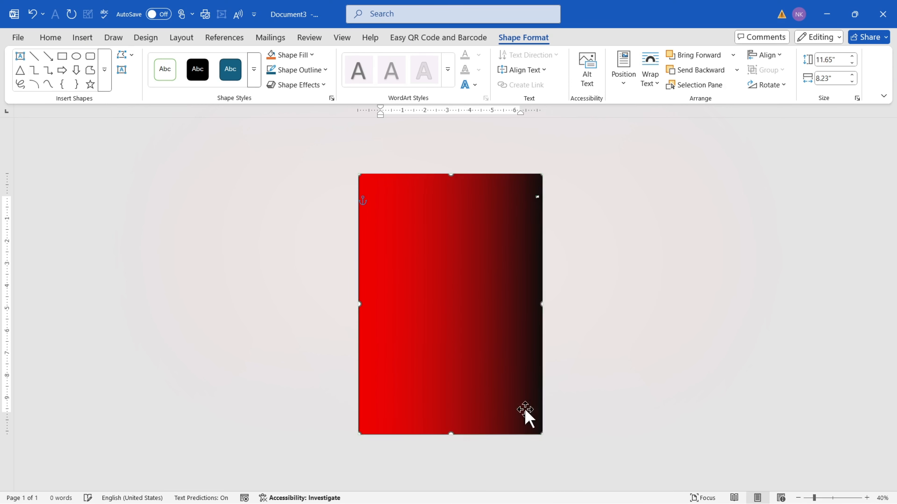
{"action": "left_click", "coordinate": [597, 248]}
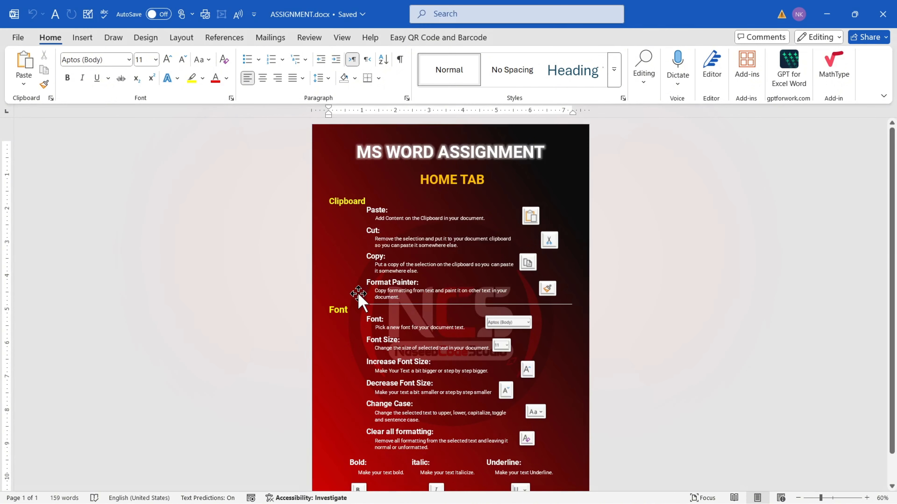
Step: Check the round logo in ASSIGNMENT.docx and draw a circle about 5.92" in diameter near the middle of the new document's gradient page
{"action": "left_click", "coordinate": [355, 295]}
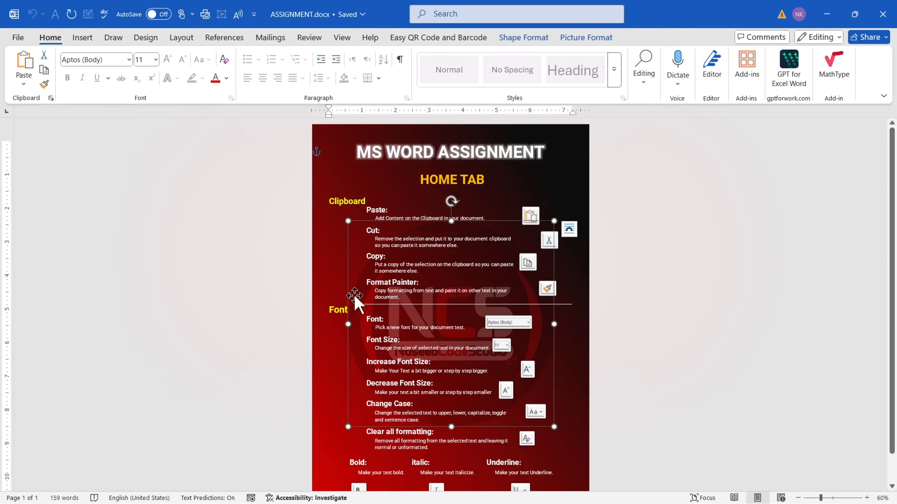
{"action": "left_click", "coordinate": [653, 276]}
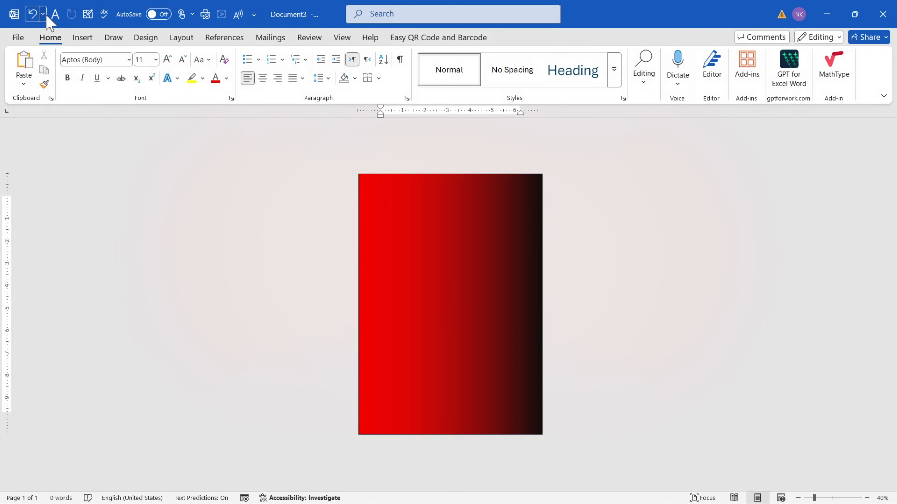
{"action": "left_click", "coordinate": [91, 39]}
{"action": "left_click", "coordinate": [175, 87]}
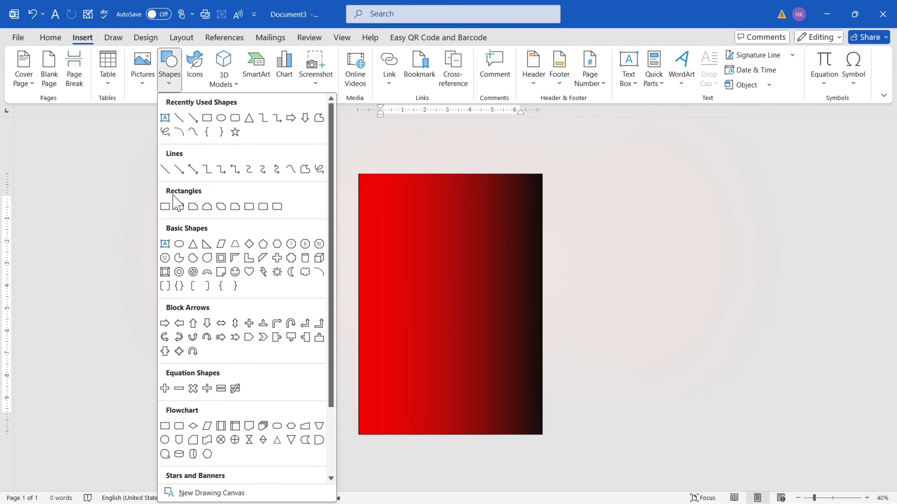
{"action": "left_click", "coordinate": [179, 245]}
{"action": "left_click_drag", "start_coordinate": [399, 257], "coordinate": [529, 358]}
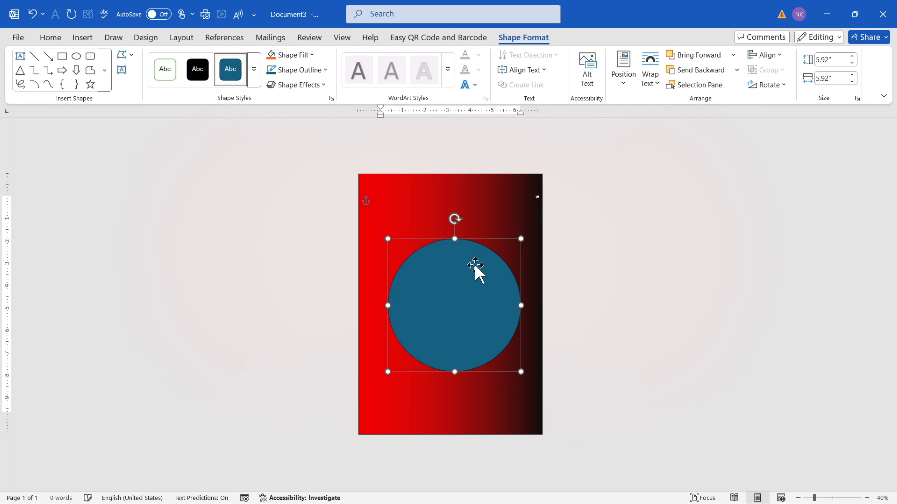
Step: Fill the circle with the picture Untitled-5.png from the Downloads folder
{"action": "right_click", "coordinate": [460, 278]}
{"action": "left_click", "coordinate": [508, 160]}
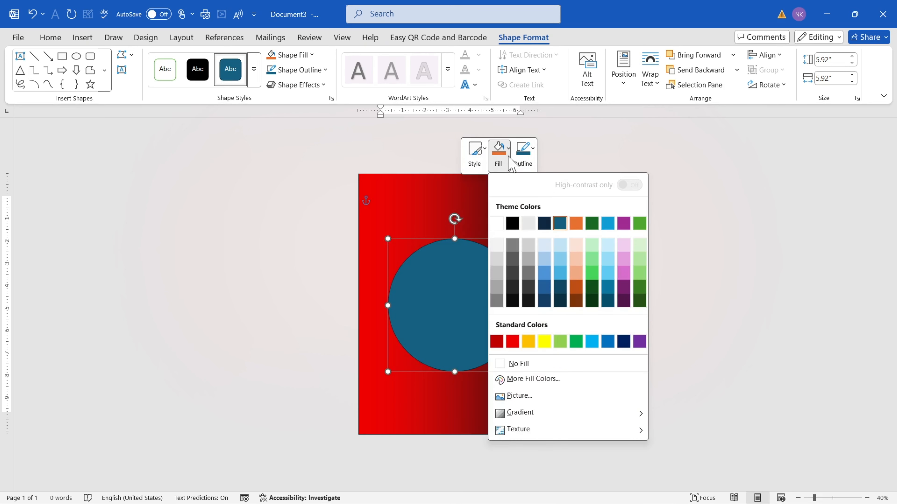
{"action": "left_click", "coordinate": [517, 396]}
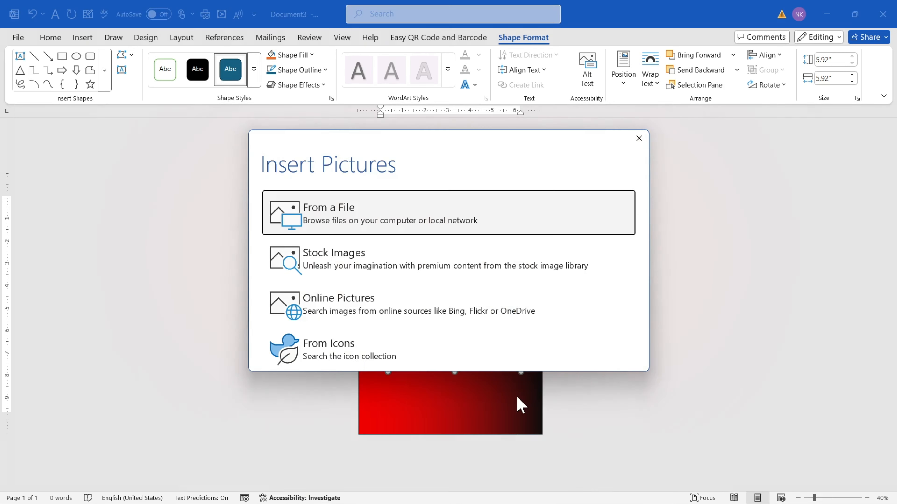
{"action": "left_click", "coordinate": [350, 210]}
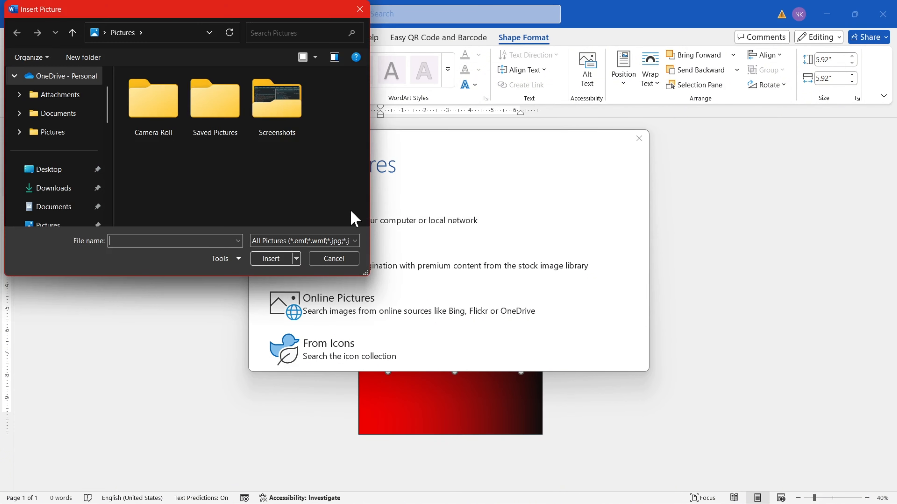
{"action": "left_click", "coordinate": [65, 191]}
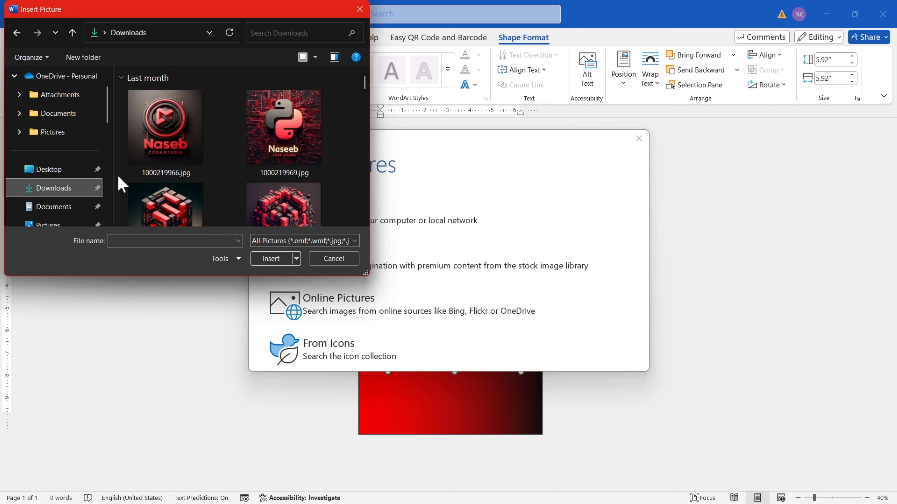
{"action": "left_click_drag", "start_coordinate": [354, 100], "coordinate": [352, 186]}
{"action": "left_click", "coordinate": [166, 163]}
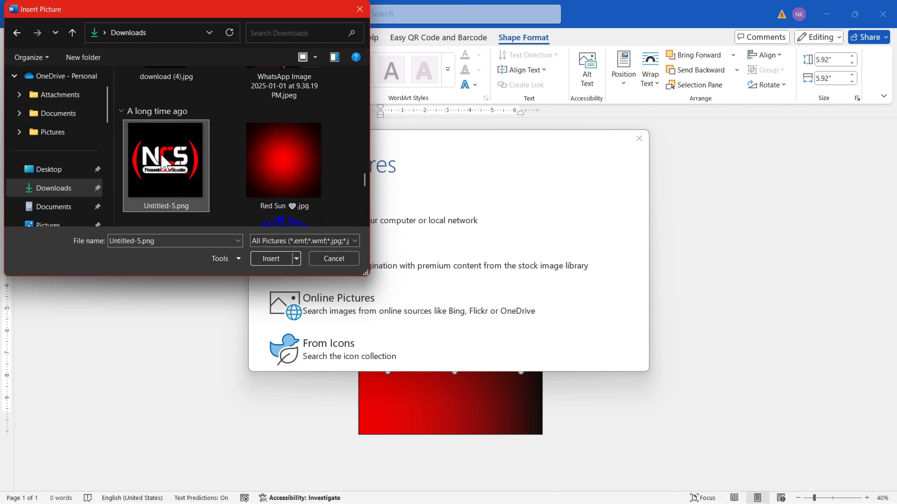
{"action": "left_click", "coordinate": [271, 258]}
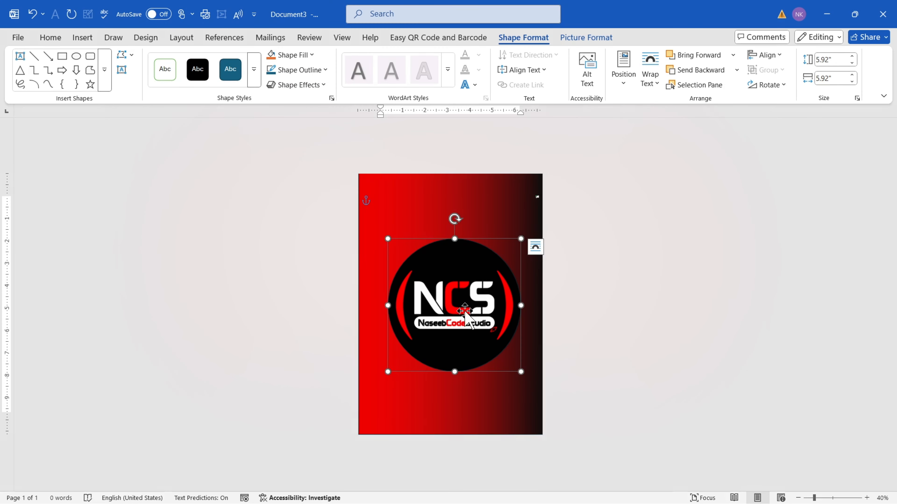
Step: Position the logo circle in the middle centre of the page with square text wrapping
{"action": "scroll", "coordinate": [595, 296], "scroll_direction": "up", "scroll_amount": 3}
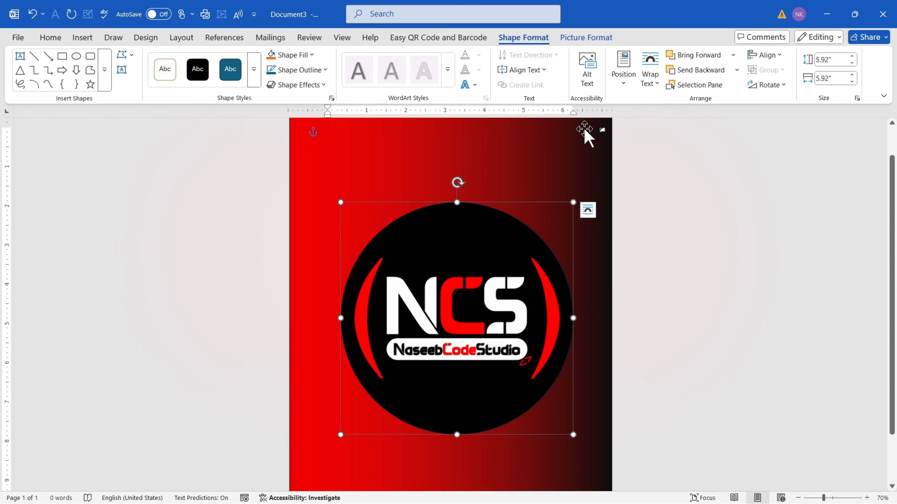
{"action": "left_click", "coordinate": [623, 76]}
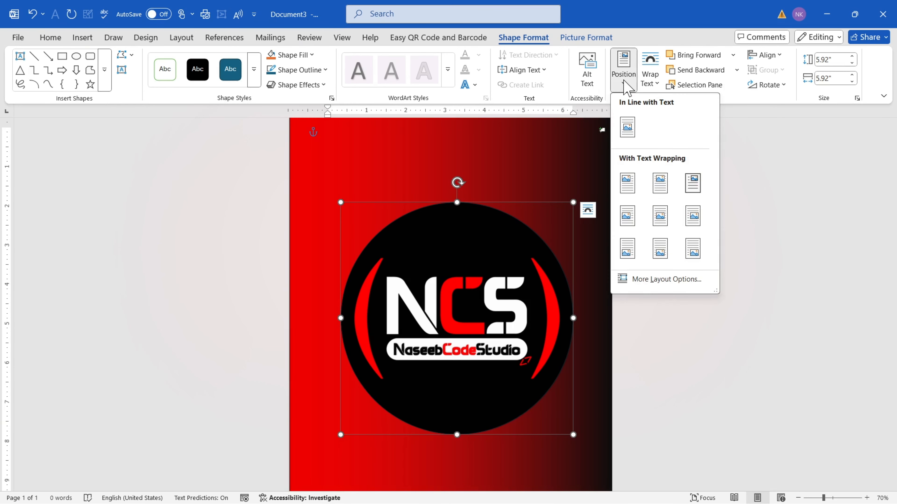
{"action": "left_click", "coordinate": [659, 217]}
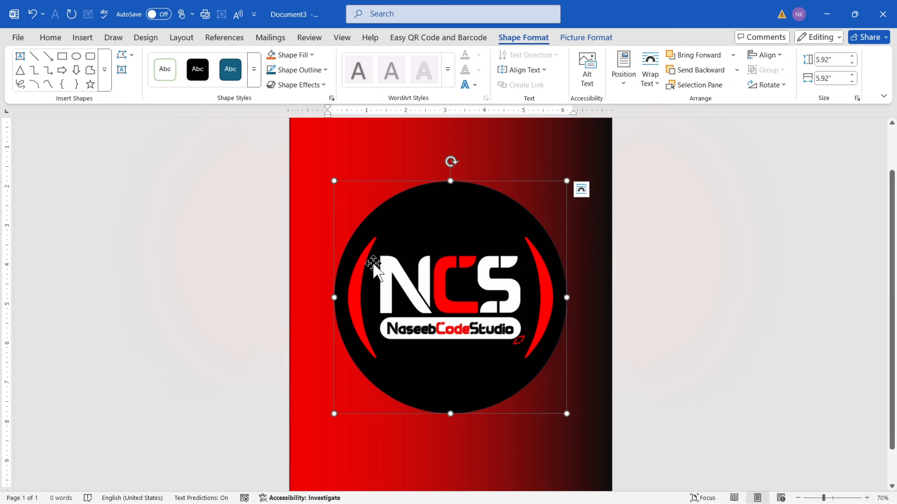
Step: Remove the outlines of both the logo circle and the gradient background rectangle
{"action": "left_click", "coordinate": [296, 186], "text": "shift"}
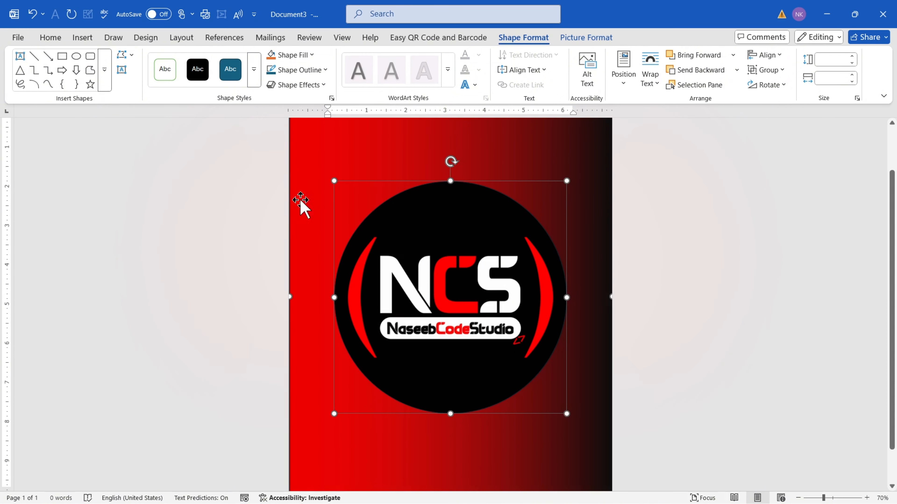
{"action": "left_click", "coordinate": [683, 255]}
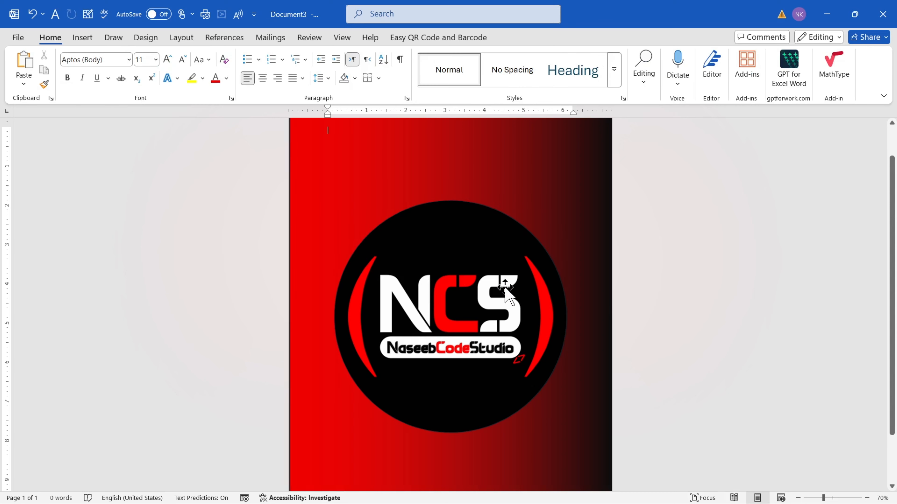
{"action": "left_click", "coordinate": [458, 353]}
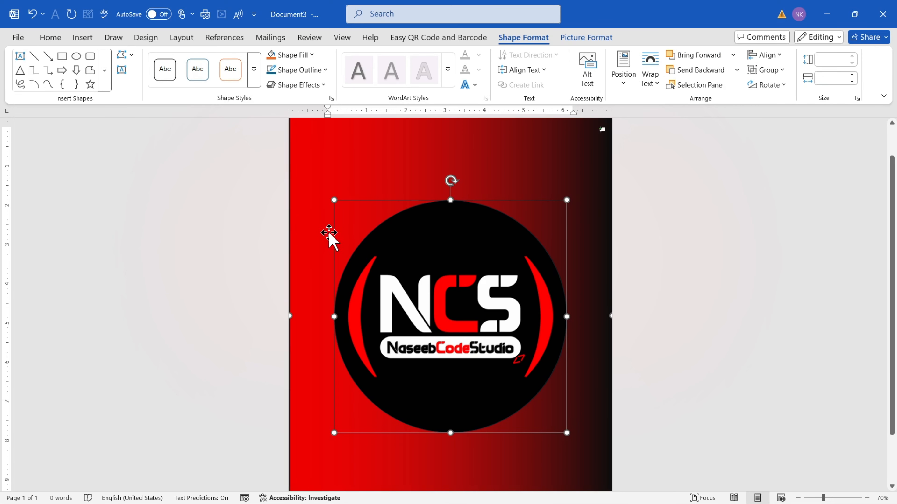
{"action": "left_click", "coordinate": [300, 69]}
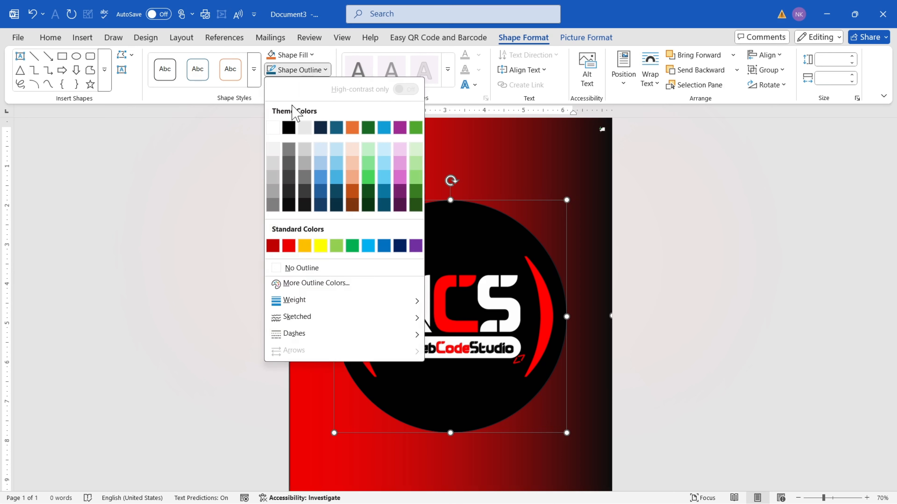
{"action": "left_click", "coordinate": [301, 268]}
{"action": "left_click", "coordinate": [784, 259]}
Step: Set the transparency of the logo circle's picture fill to 79%
{"action": "left_click", "coordinate": [471, 281]}
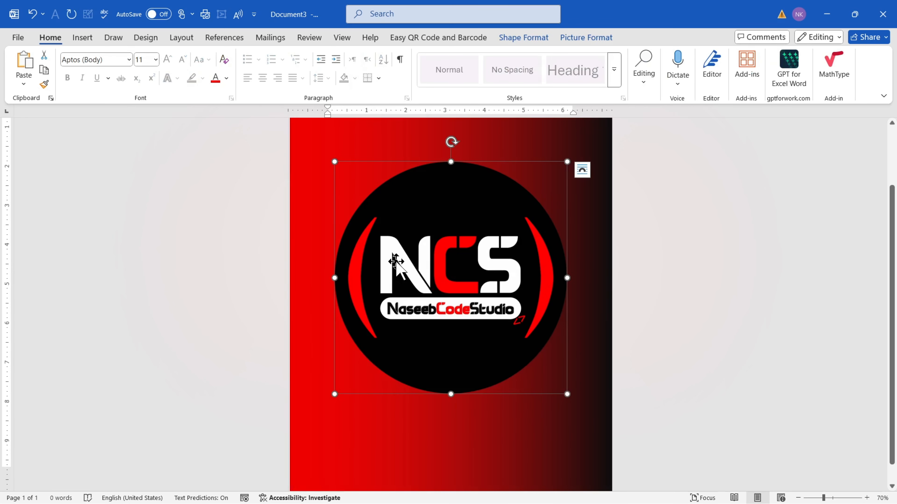
{"action": "left_click_drag", "start_coordinate": [395, 261], "coordinate": [481, 281]}
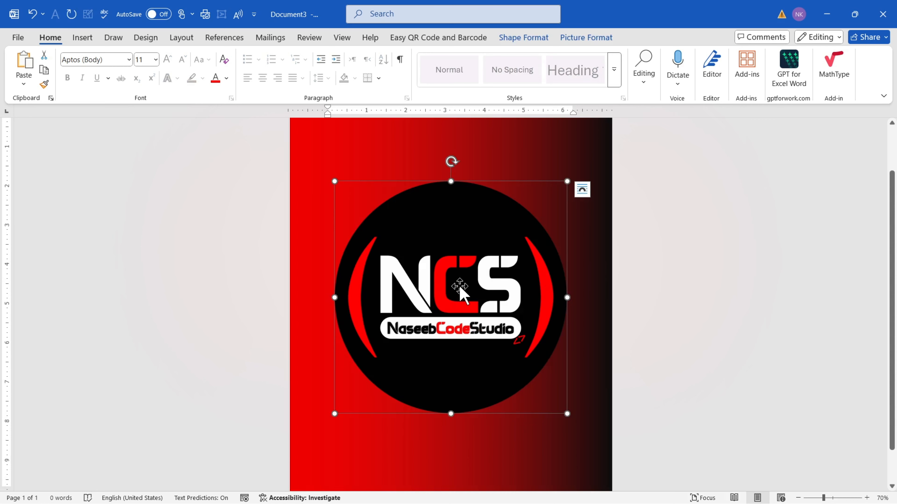
{"action": "key", "text": "ctrl+z"}
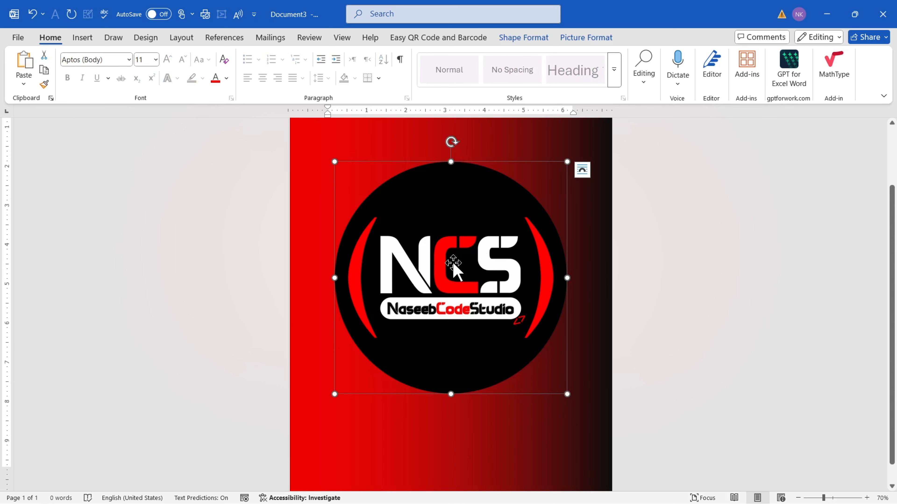
{"action": "right_click", "coordinate": [444, 255]}
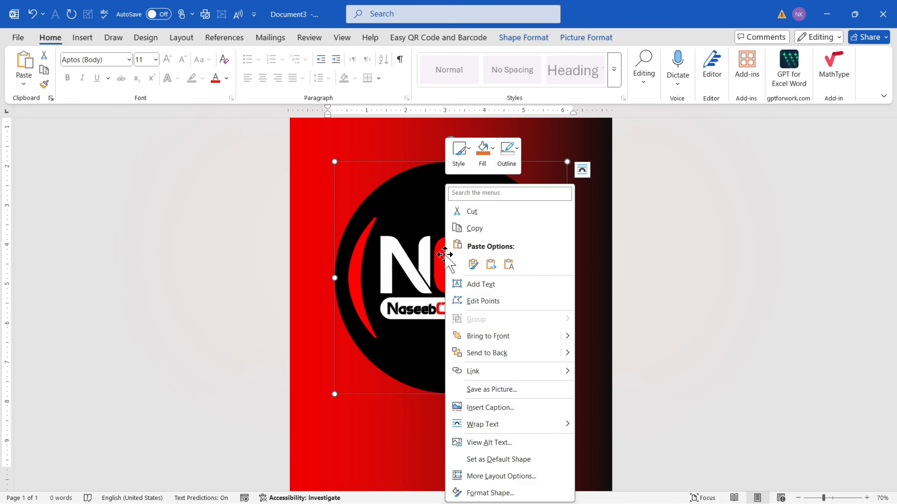
{"action": "left_click", "coordinate": [483, 155]}
{"action": "mouse_move", "coordinate": [513, 420]}
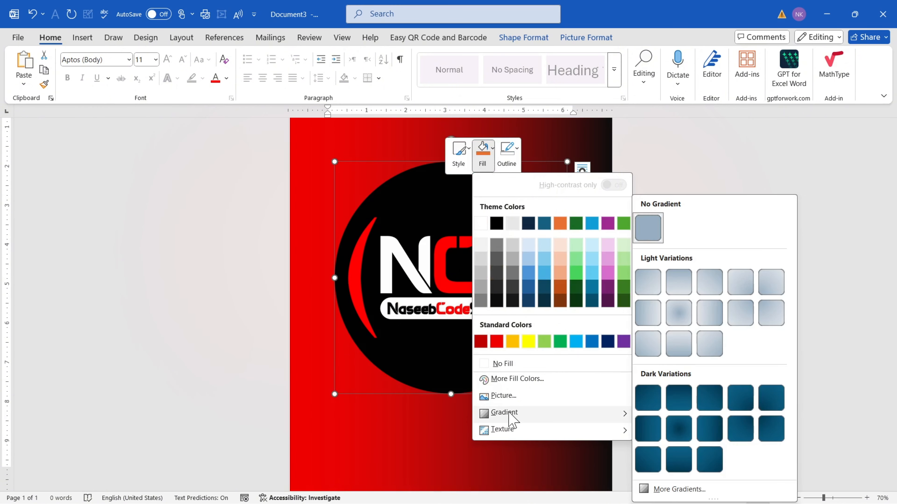
{"action": "left_click", "coordinate": [667, 487]}
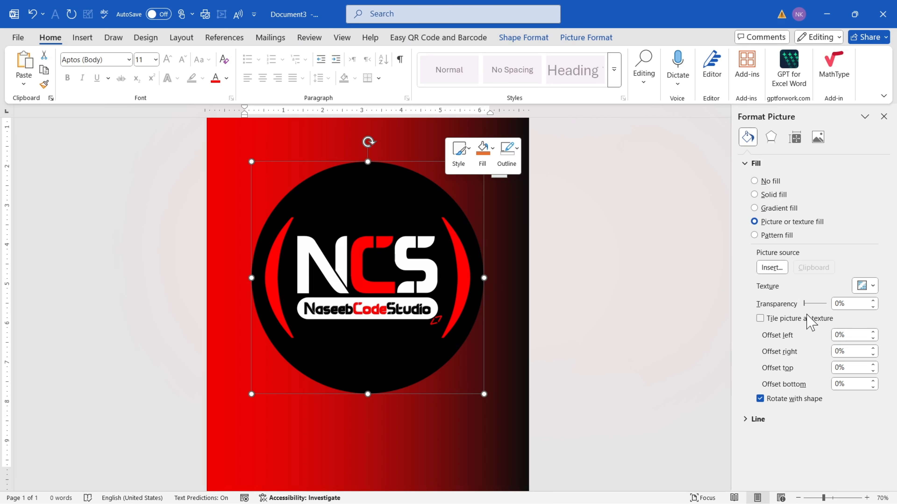
{"action": "left_click_drag", "start_coordinate": [804, 304], "coordinate": [821, 304]}
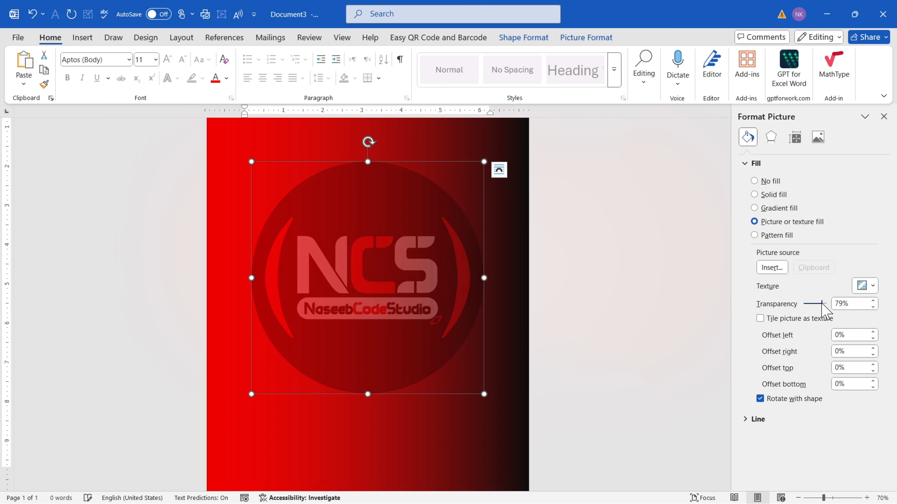
{"action": "left_click", "coordinate": [881, 120]}
{"action": "left_click", "coordinate": [719, 226]}
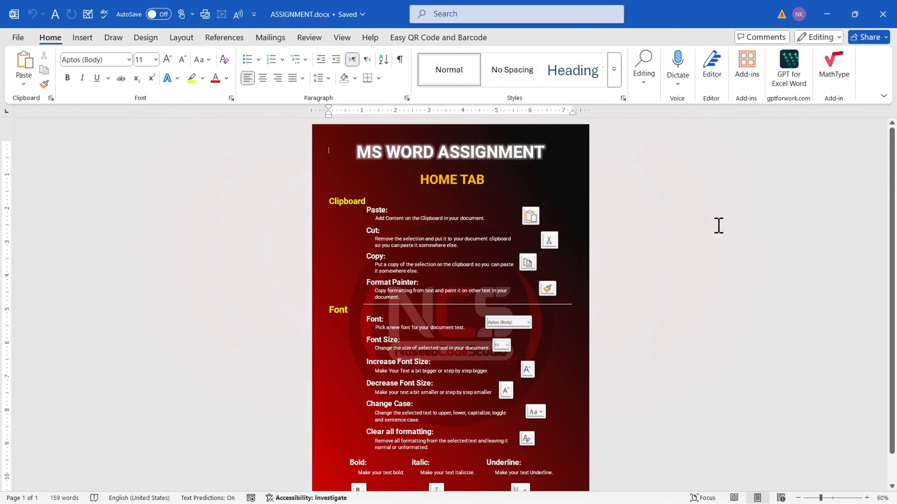
Step: Check the title in ASSIGNMENT.docx and add a text box about 5.71" by 1.4" reading "MS WORD ASSIGNMENT" near the top of the new page
{"action": "left_click", "coordinate": [381, 152]}
{"action": "scroll", "coordinate": [536, 195], "scroll_direction": "up", "scroll_amount": 5, "text": "ctrl"}
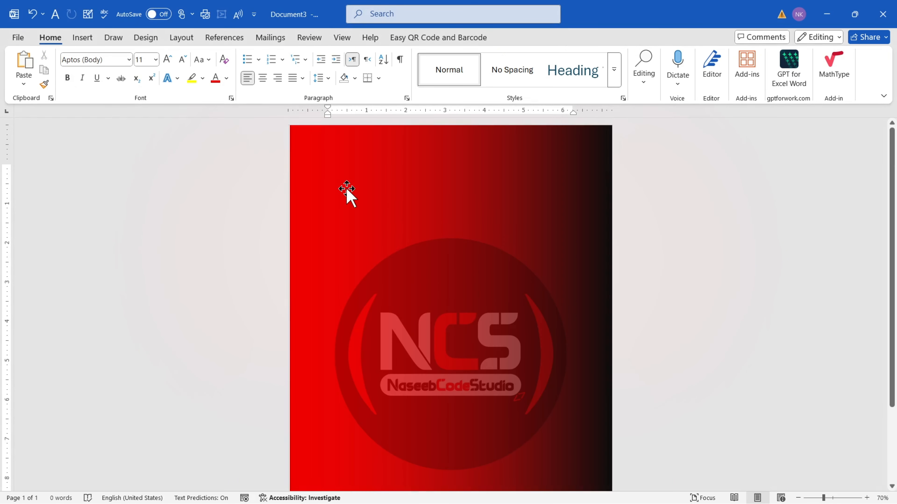
{"action": "left_click", "coordinate": [82, 37]}
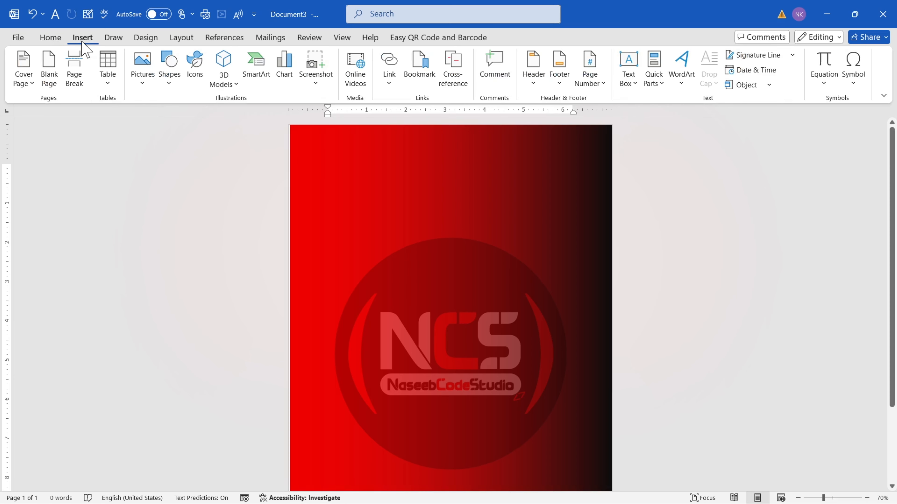
{"action": "left_click", "coordinate": [166, 85]}
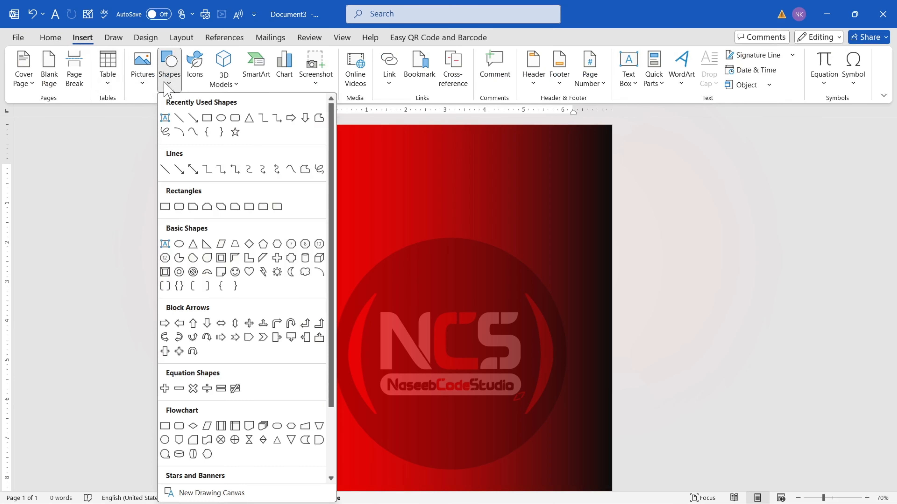
{"action": "left_click", "coordinate": [166, 246]}
{"action": "left_click_drag", "start_coordinate": [335, 142], "coordinate": [560, 197]}
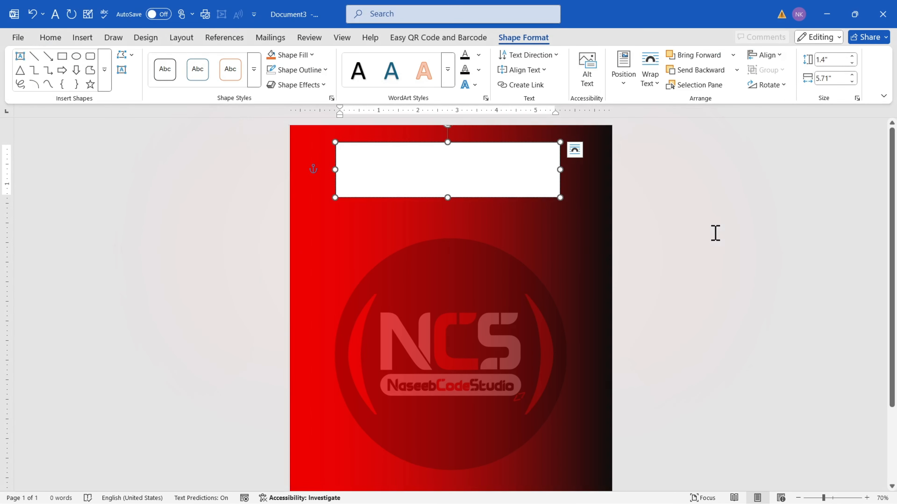
{"action": "type", "text": "MS WORD ASSIGNMENT"}
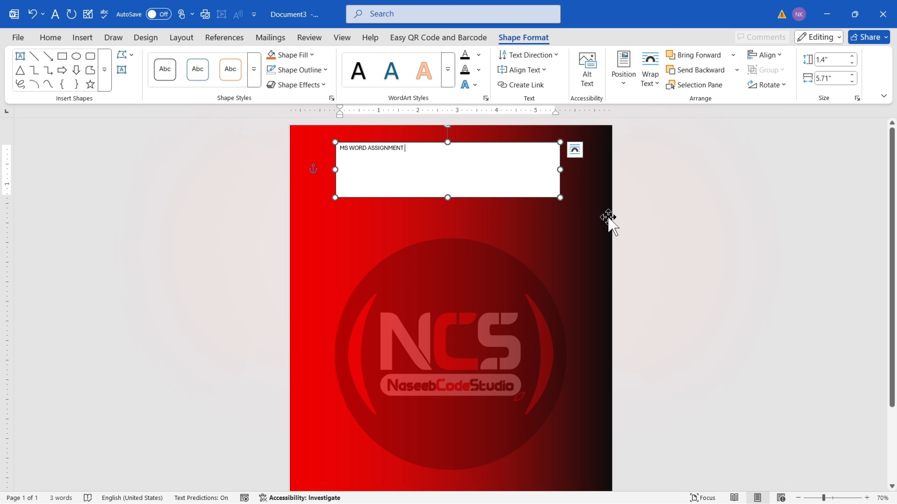
Step: Increase the font size of the "MS WORD ASSIGNMENT" title to 36
{"action": "left_click_drag", "start_coordinate": [342, 166], "coordinate": [407, 161]}
{"action": "left_click", "coordinate": [380, 171]}
{"action": "key", "text": "ctrl+a"}
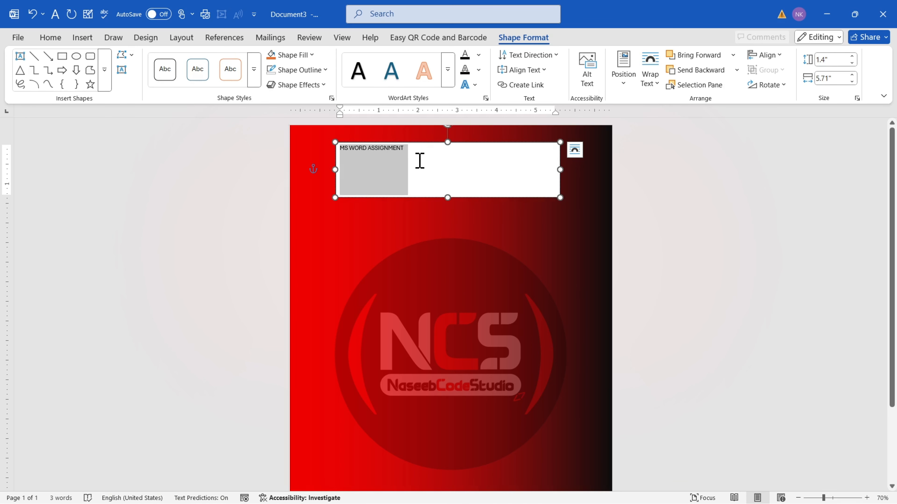
{"action": "left_click", "coordinate": [49, 37]}
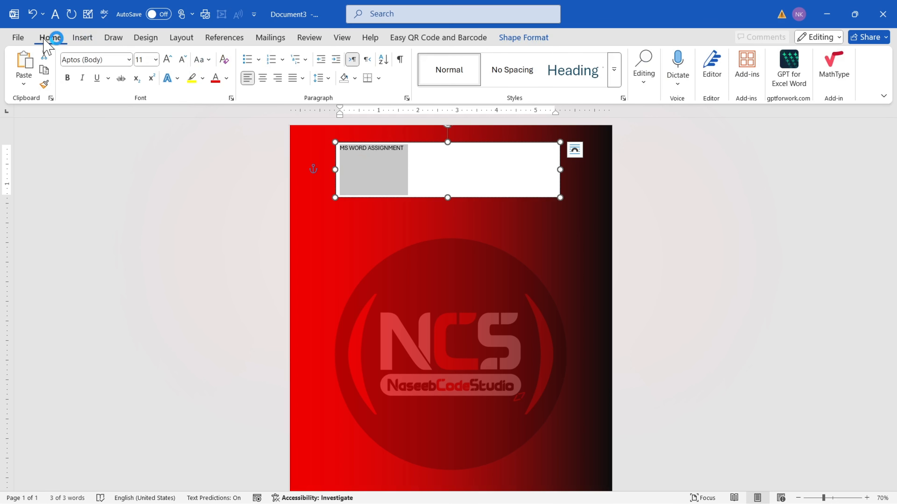
{"action": "left_click", "coordinate": [167, 59]}
{"action": "left_click", "coordinate": [168, 59]}
{"action": "left_click", "coordinate": [168, 59]}
{"action": "left_click", "coordinate": [168, 59]}
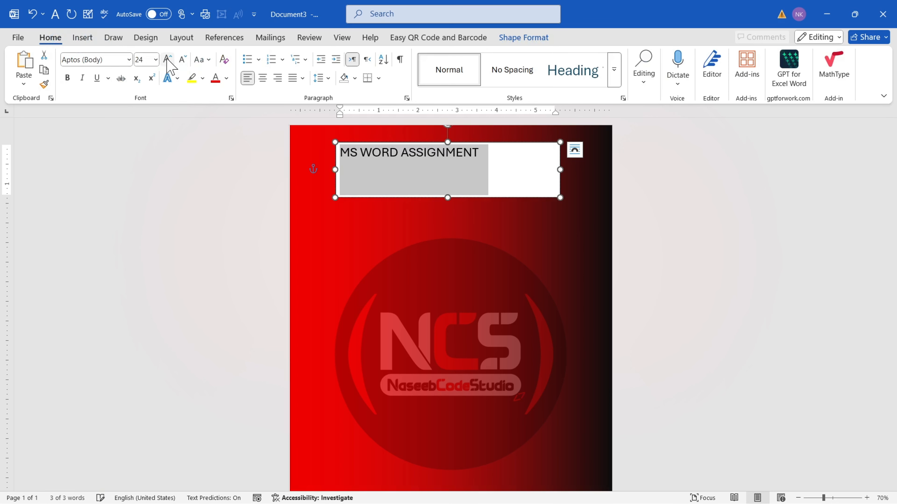
{"action": "left_click", "coordinate": [167, 60]}
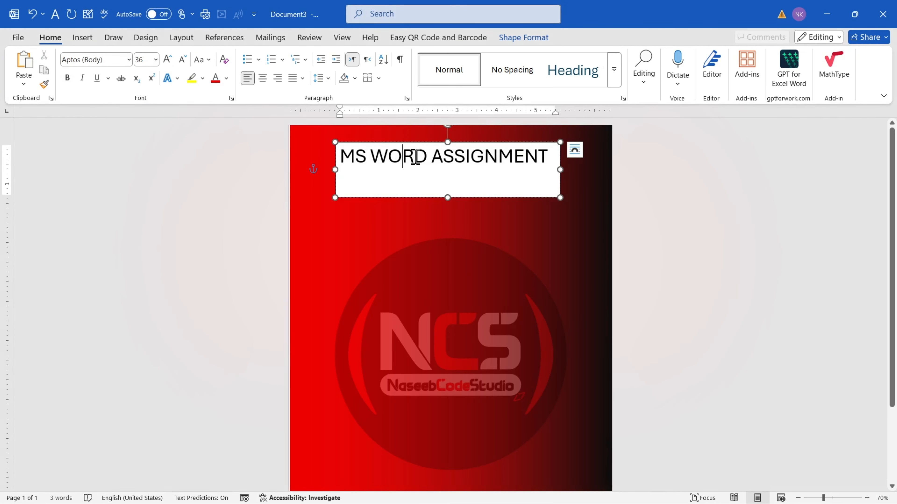
Step: Format the "MS WORD ASSIGNMENT" title in bold Roboto and widen its text box slightly
{"action": "triple_click", "coordinate": [457, 184]}
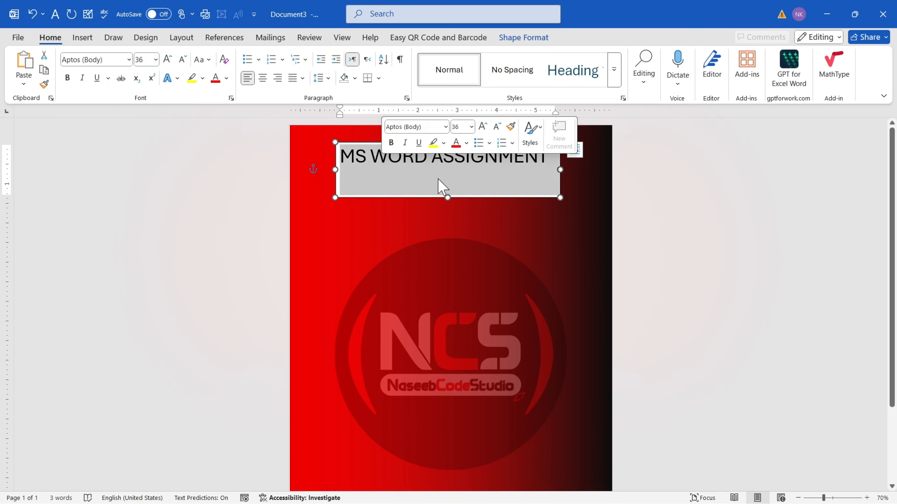
{"action": "left_click", "coordinate": [112, 61]}
{"action": "type", "text": "Roboto"}
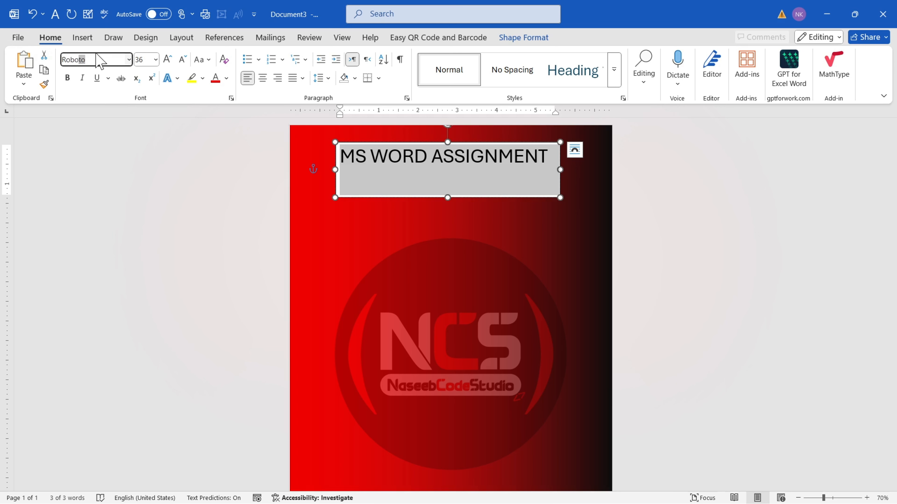
{"action": "key", "text": "Return"}
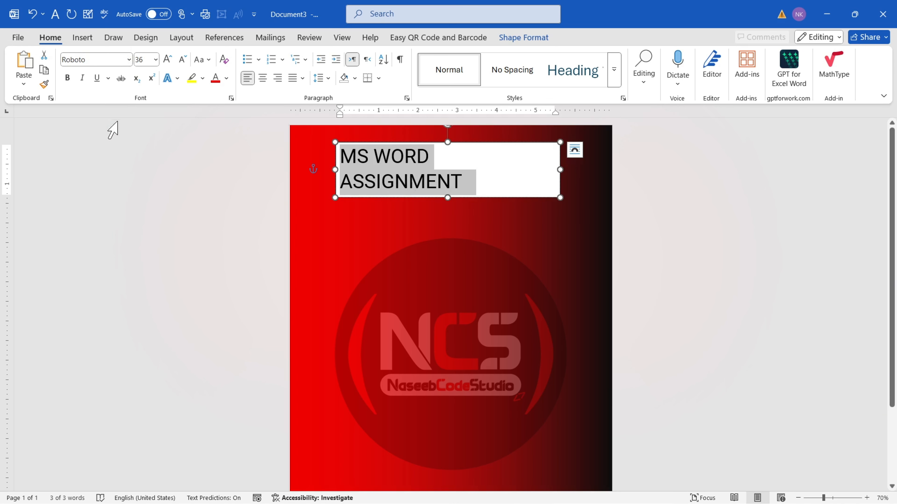
{"action": "left_click", "coordinate": [67, 78]}
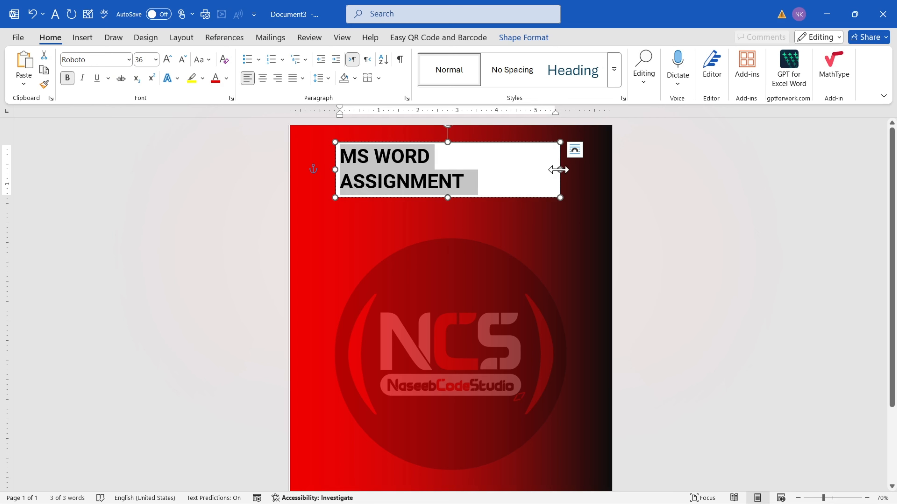
{"action": "left_click_drag", "start_coordinate": [558, 170], "coordinate": [564, 170]}
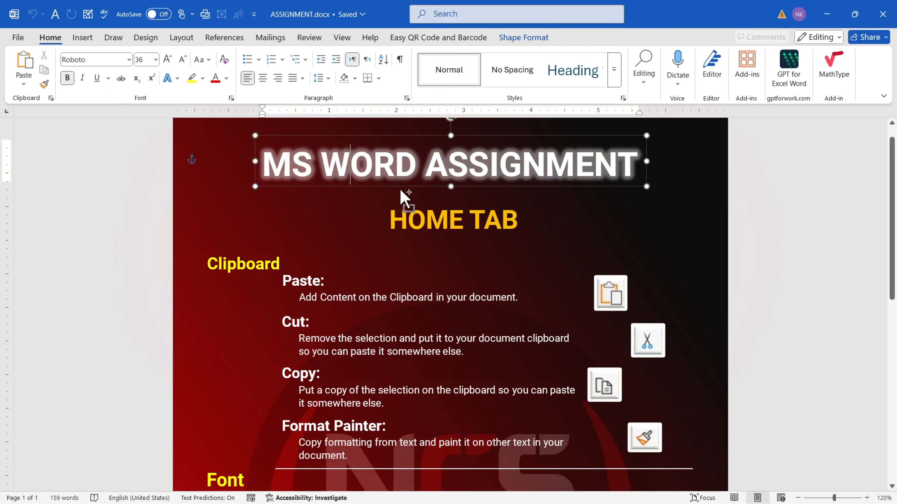
Step: Check the title in ASSIGNMENT.docx and set the text fill of "MS WORD ASSIGNMENT" in the new document to white
{"action": "scroll", "coordinate": [400, 195], "scroll_direction": "up", "scroll_amount": 5}
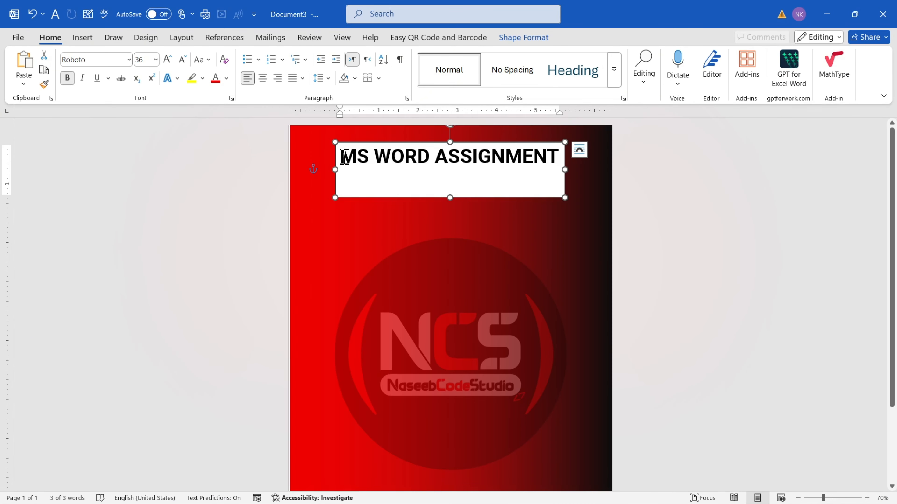
{"action": "key", "text": "ctrl+a"}
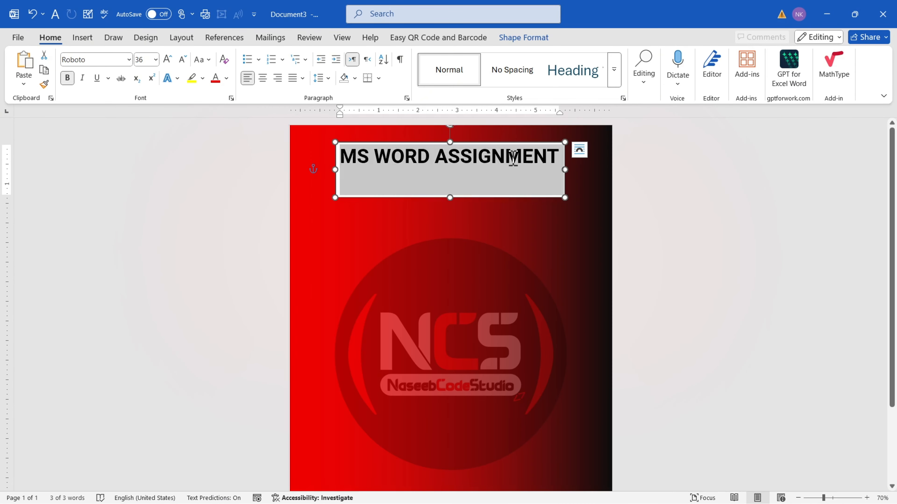
{"action": "left_click", "coordinate": [523, 38]}
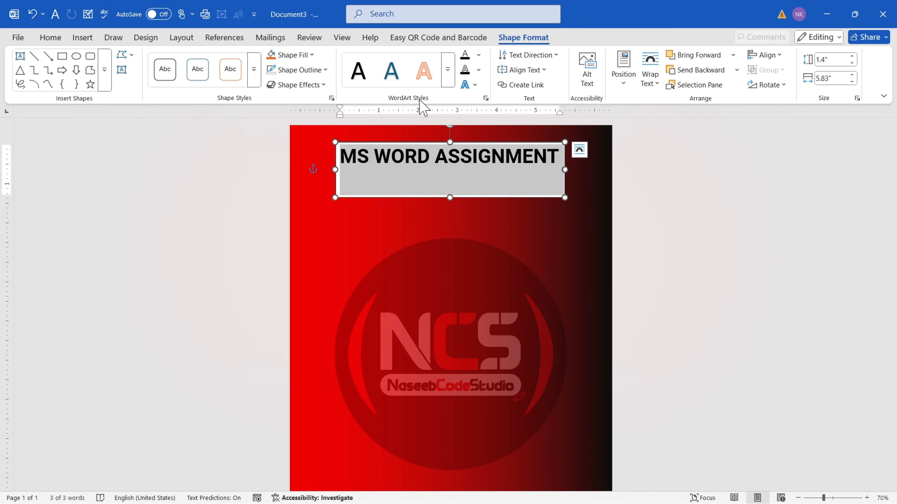
{"action": "left_click", "coordinate": [479, 55]}
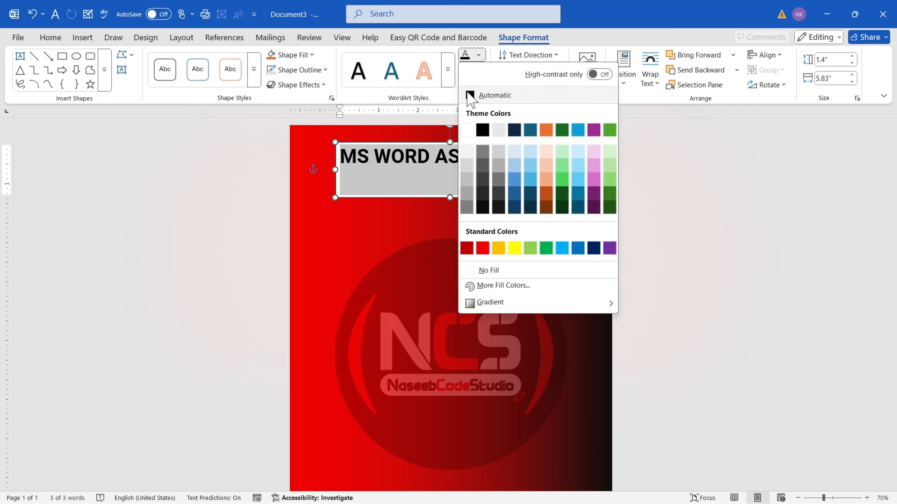
{"action": "left_click", "coordinate": [467, 130]}
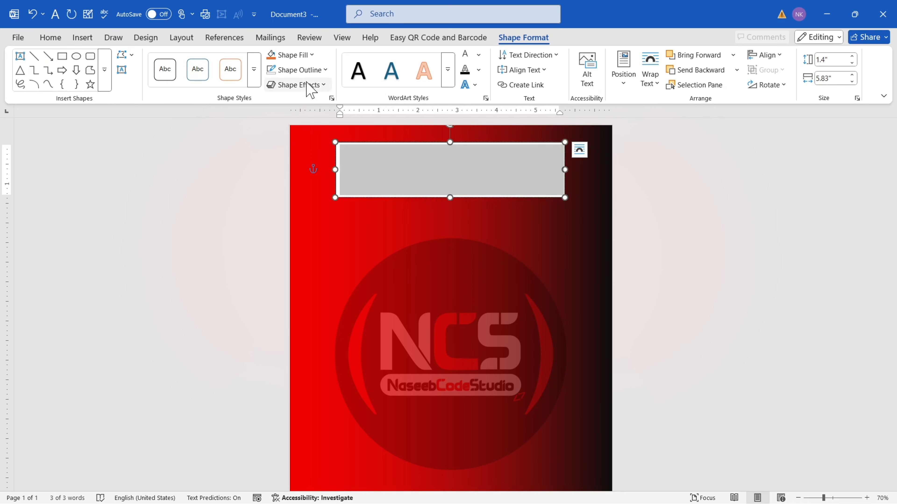
Step: Remove the title text box's fill and outline and reduce its height to about 0.74"
{"action": "left_click", "coordinate": [303, 56]}
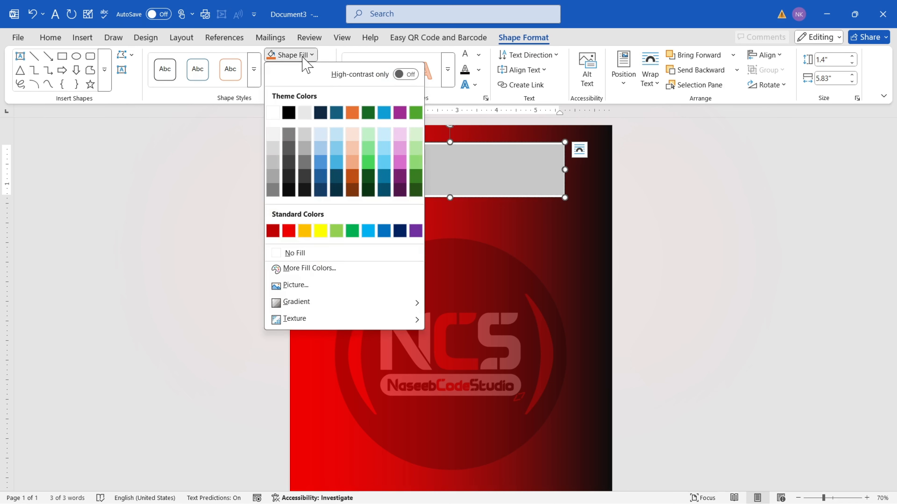
{"action": "left_click", "coordinate": [293, 253]}
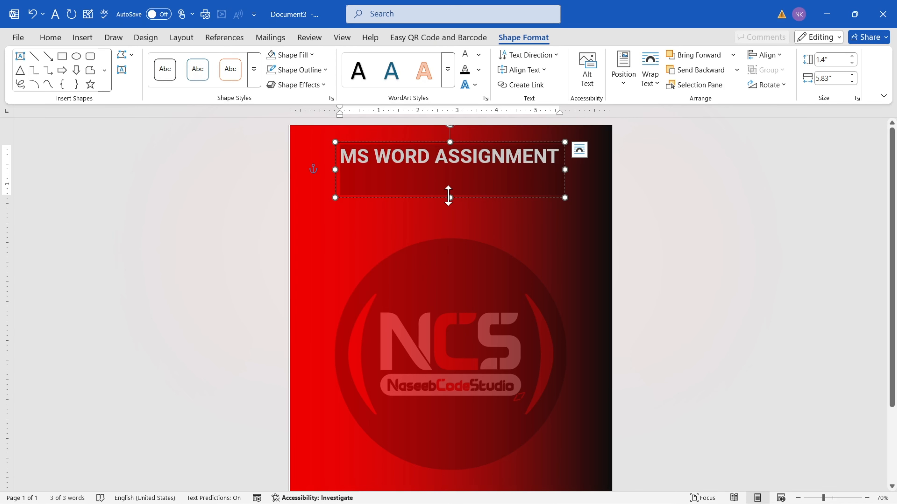
{"action": "left_click_drag", "start_coordinate": [448, 196], "coordinate": [450, 171]}
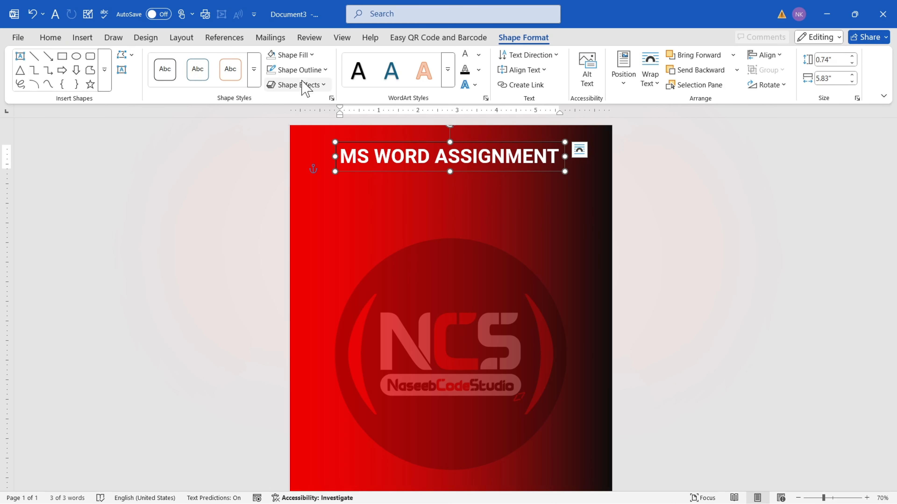
{"action": "left_click", "coordinate": [299, 70]}
{"action": "left_click", "coordinate": [300, 266]}
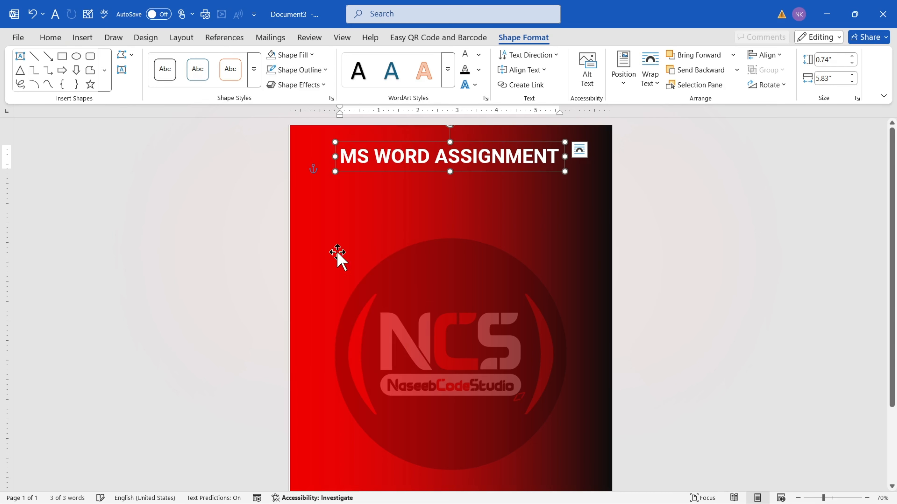
Step: Duplicate the "MS WORD ASSIGNMENT" text box and place the copy directly below the original
{"action": "left_click", "coordinate": [430, 162]}
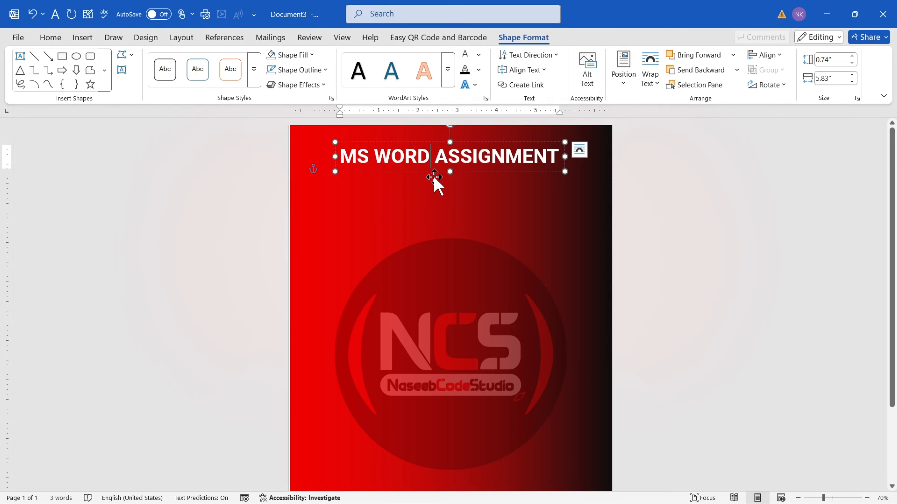
{"action": "scroll", "coordinate": [436, 185], "scroll_direction": "up", "scroll_amount": 4}
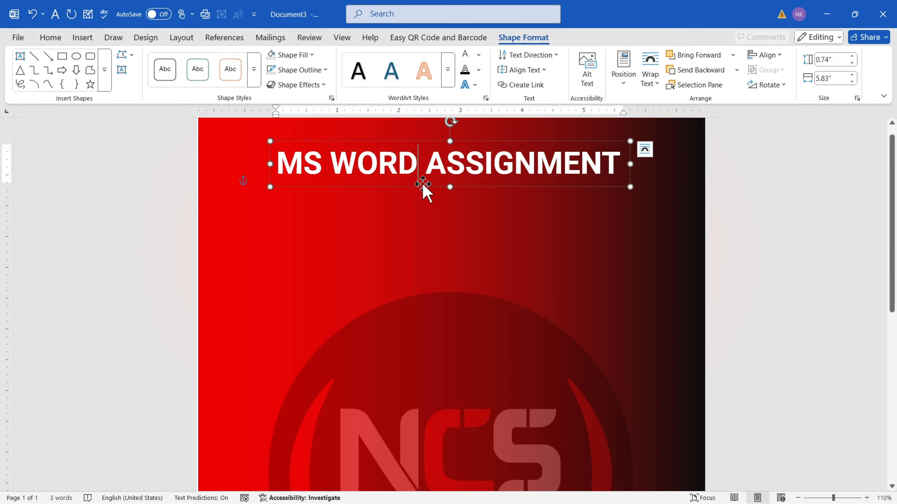
{"action": "left_click_drag", "start_coordinate": [424, 187], "coordinate": [411, 243]}
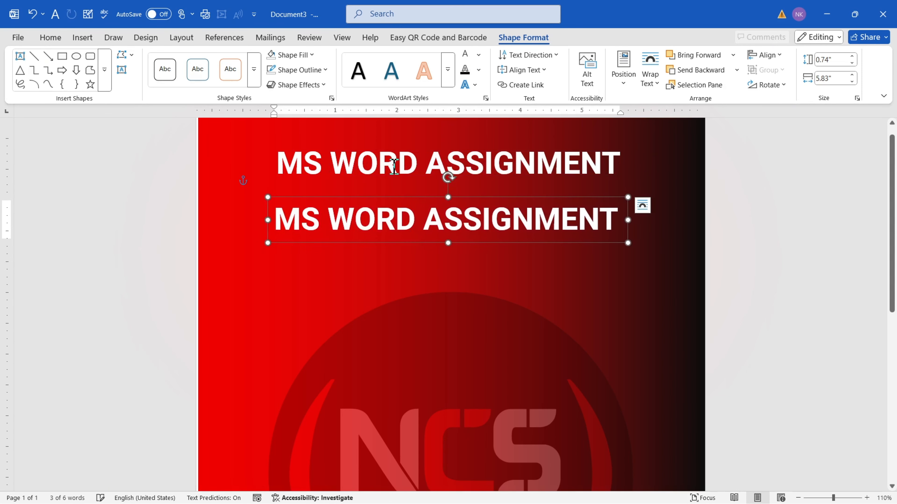
Step: Apply the third-strength blue glow variation to the text of the upper "MS WORD ASSIGNMENT" title
{"action": "left_click", "coordinate": [294, 164]}
{"action": "left_click_drag", "start_coordinate": [294, 164], "coordinate": [614, 164]}
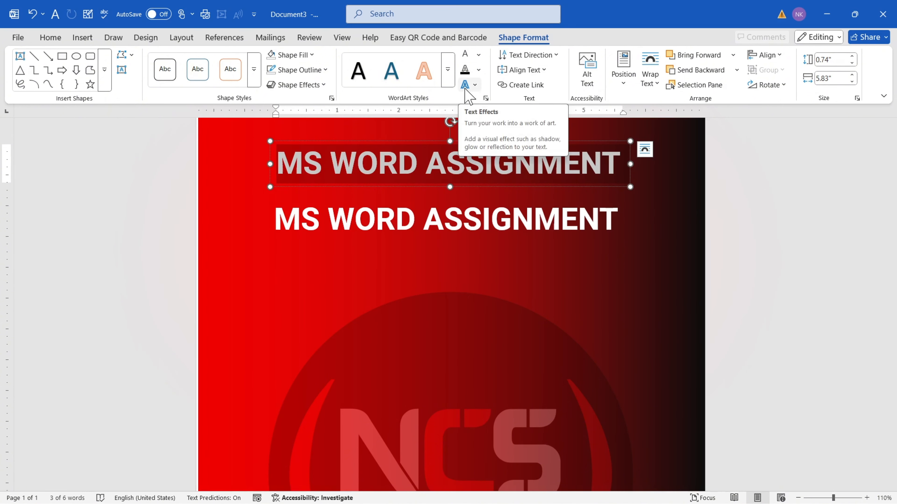
{"action": "left_click", "coordinate": [466, 85]}
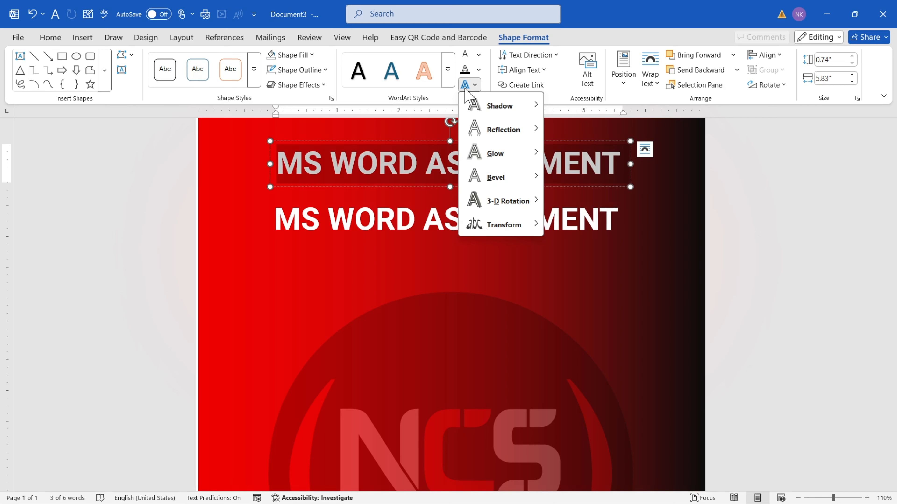
{"action": "mouse_move", "coordinate": [483, 163]}
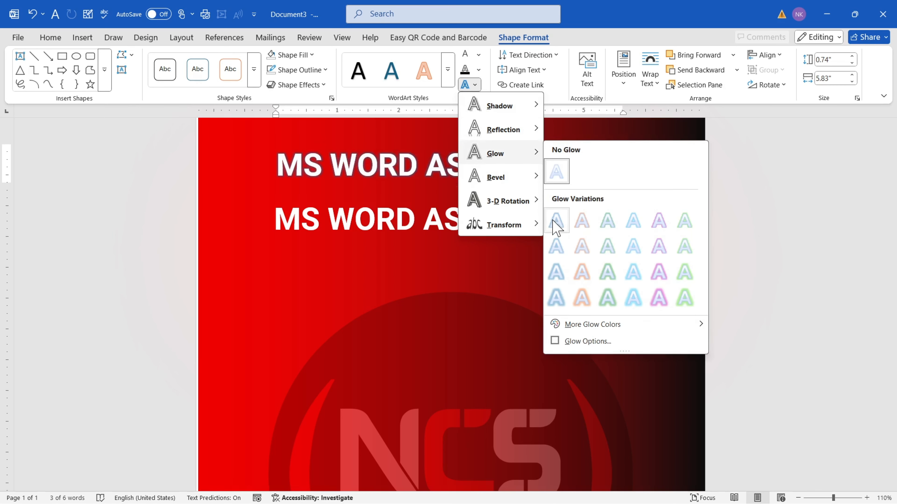
{"action": "left_click", "coordinate": [555, 261]}
Step: Change the glow color of the upper "MS WORD ASSIGNMENT" title to white
{"action": "left_click", "coordinate": [470, 85]}
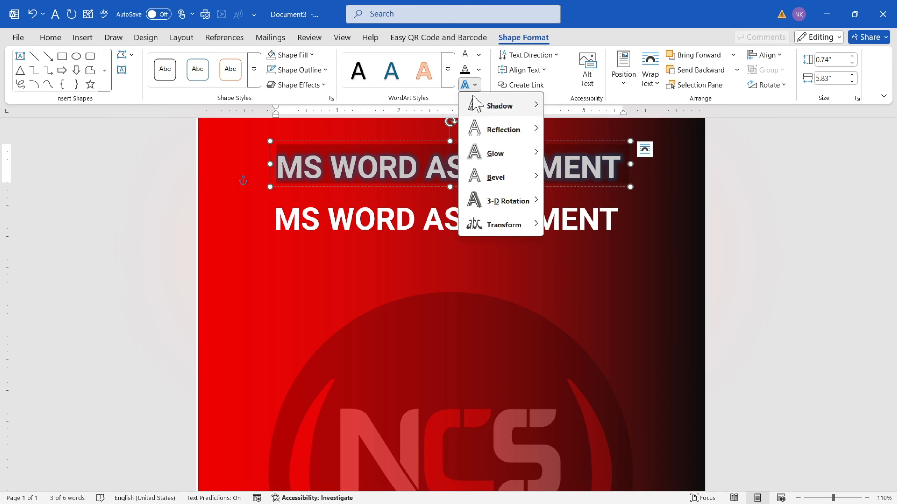
{"action": "mouse_move", "coordinate": [496, 155]}
{"action": "mouse_move", "coordinate": [578, 325]}
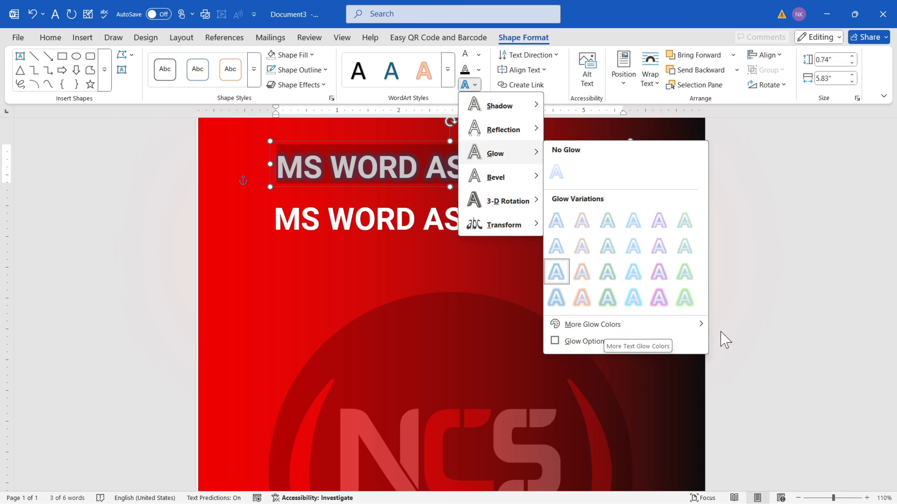
{"action": "mouse_move", "coordinate": [695, 334]}
{"action": "left_click", "coordinate": [717, 353]}
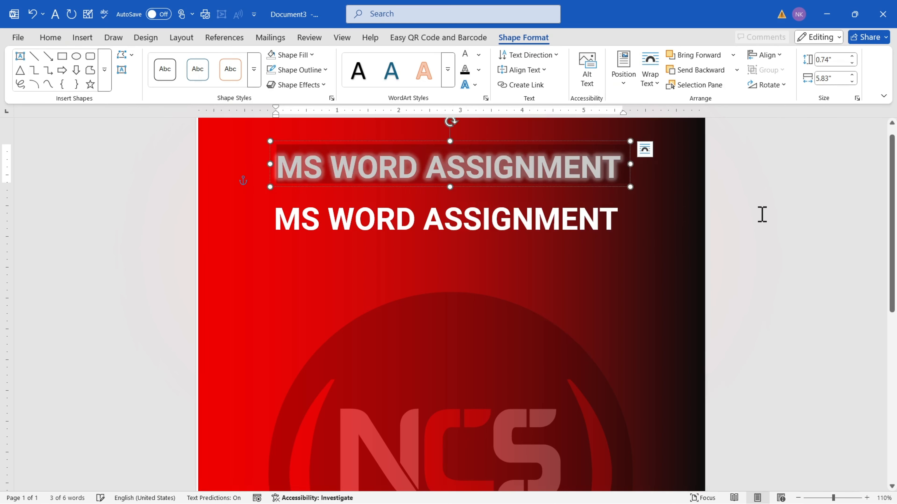
{"action": "scroll", "coordinate": [621, 189], "scroll_direction": "up", "scroll_amount": 3}
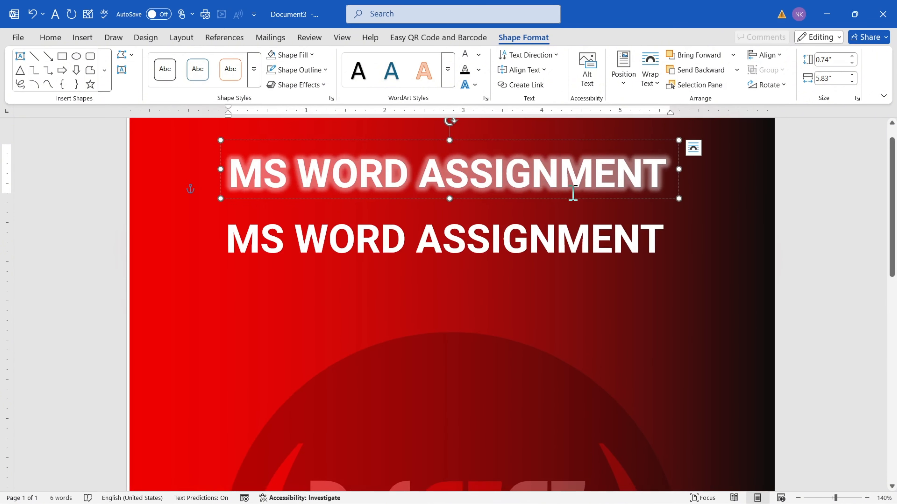
Step: Replace the text in the duplicated text box below the title with "HOME TAB"
{"action": "left_click", "coordinate": [386, 242]}
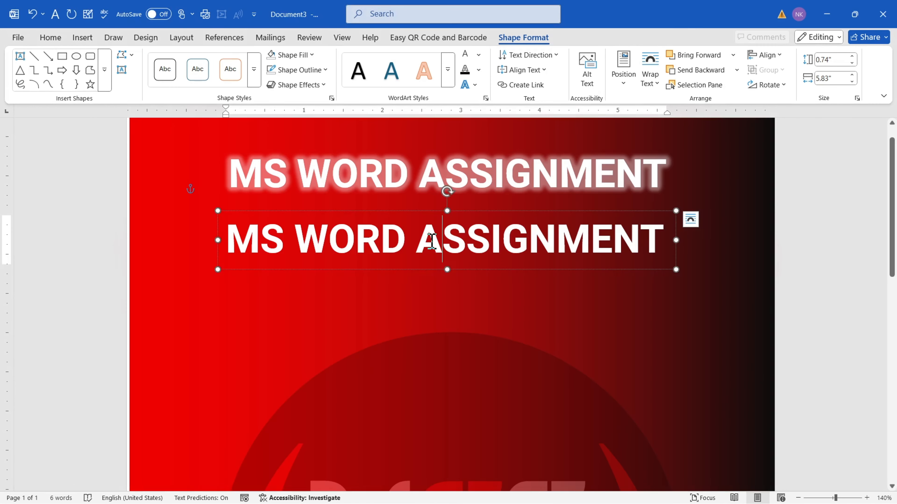
{"action": "triple_click", "coordinate": [432, 244]}
{"action": "type", "text": "H"}
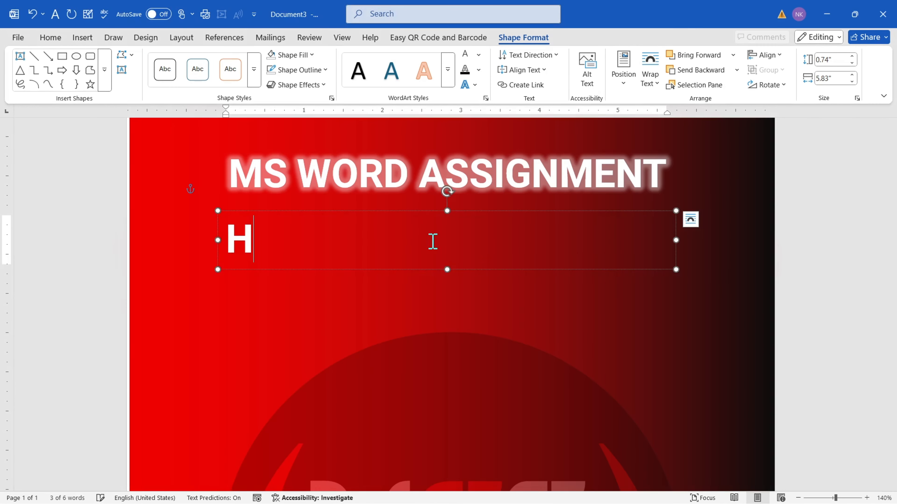
{"action": "type", "text": "OME TAB"}
{"action": "left_click", "coordinate": [394, 194]}
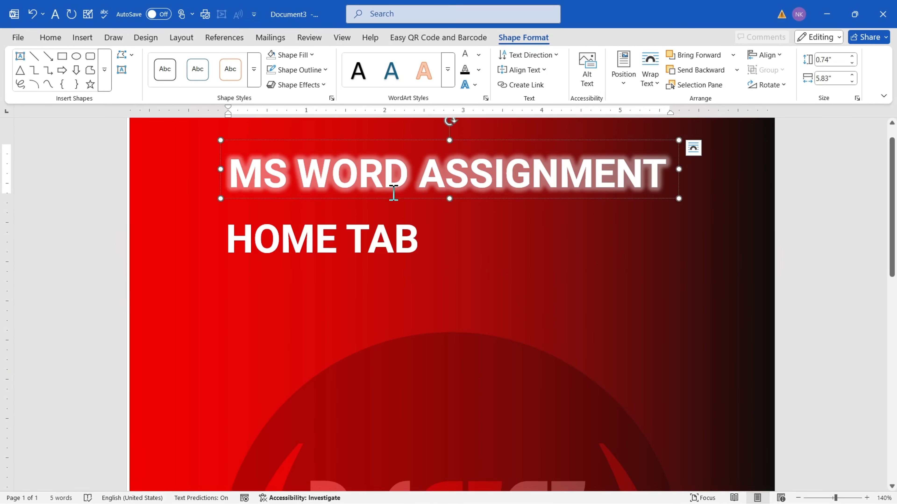
{"action": "left_click", "coordinate": [422, 241]}
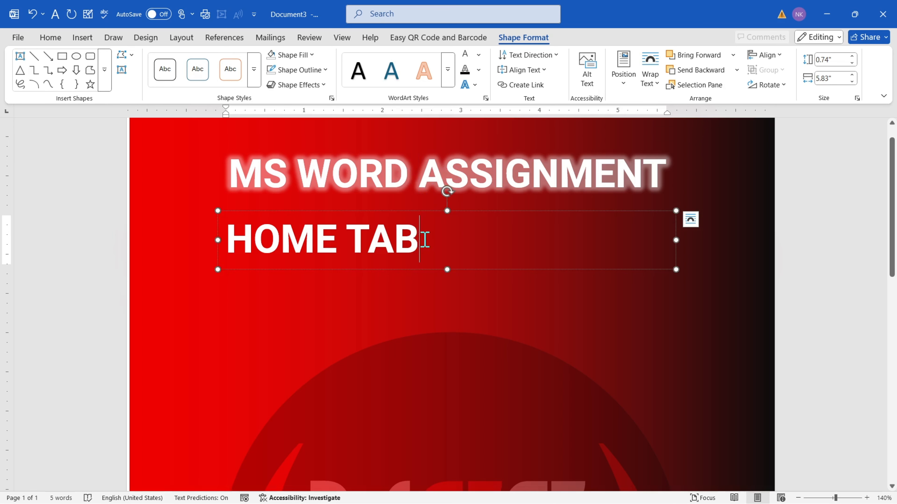
Step: Shrink the "HOME TAB" text box to about 2.7" by 0.64" and set its text fill to the standard gold color
{"action": "left_click_drag", "start_coordinate": [422, 241], "coordinate": [223, 244]}
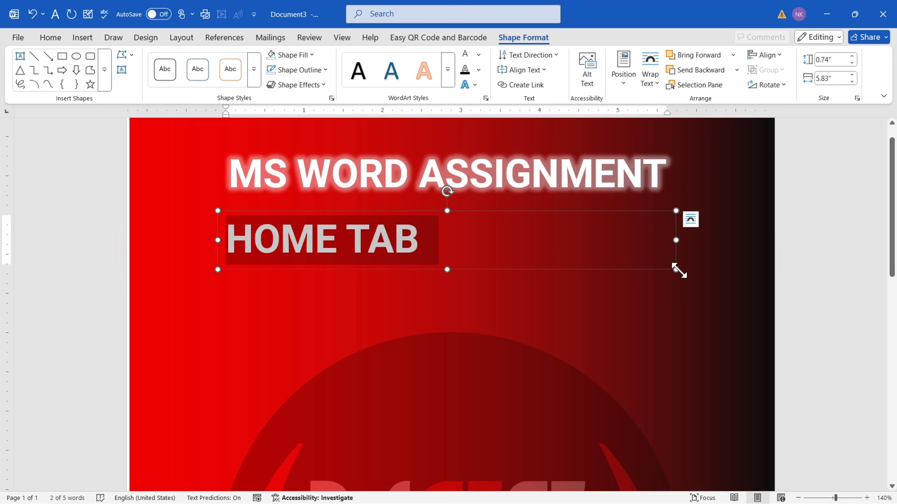
{"action": "left_click_drag", "start_coordinate": [676, 269], "coordinate": [429, 262]}
{"action": "triple_click", "coordinate": [351, 246]}
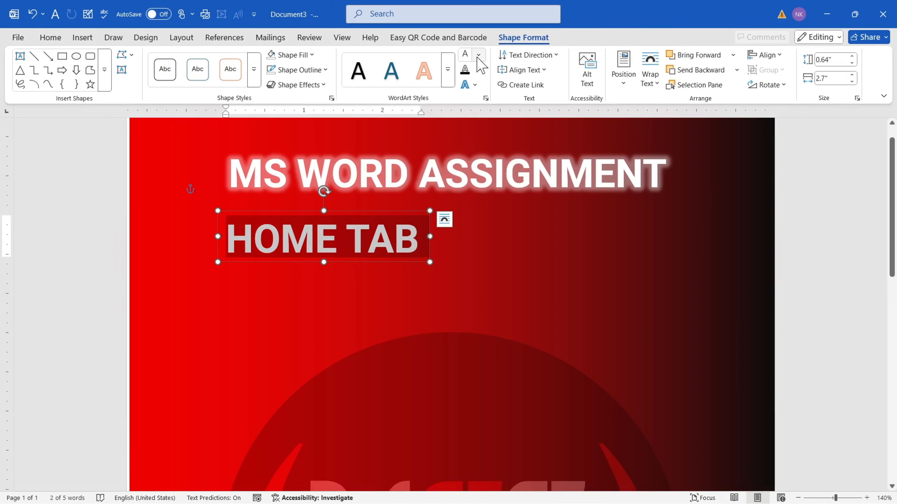
{"action": "left_click", "coordinate": [479, 54]}
{"action": "left_click", "coordinate": [499, 249]}
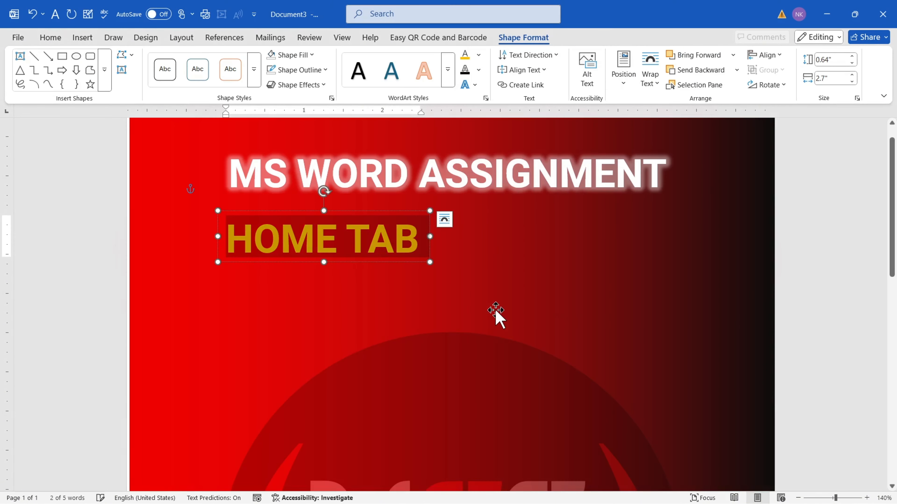
Step: Move the "HOME TAB" text box to the center beneath the title and view the Use Alignment Guides option
{"action": "left_click", "coordinate": [414, 263]}
{"action": "left_click_drag", "start_coordinate": [414, 262], "coordinate": [525, 254]}
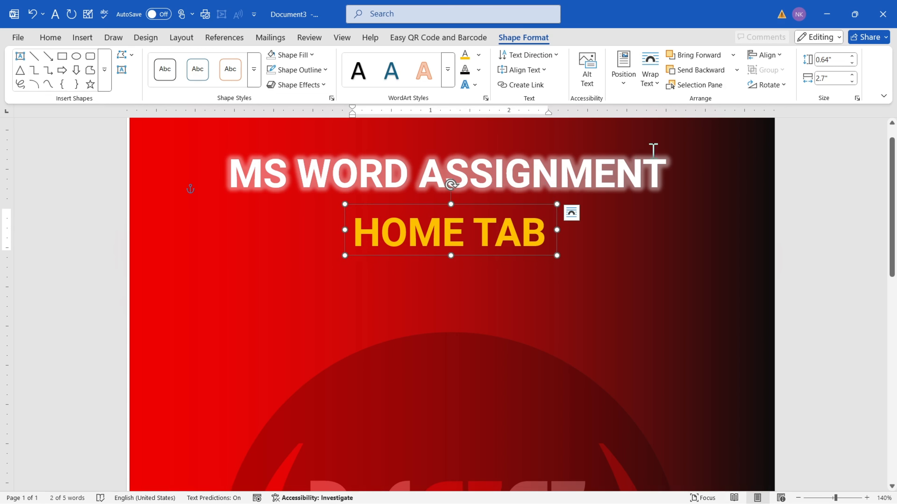
{"action": "left_click", "coordinate": [771, 56]}
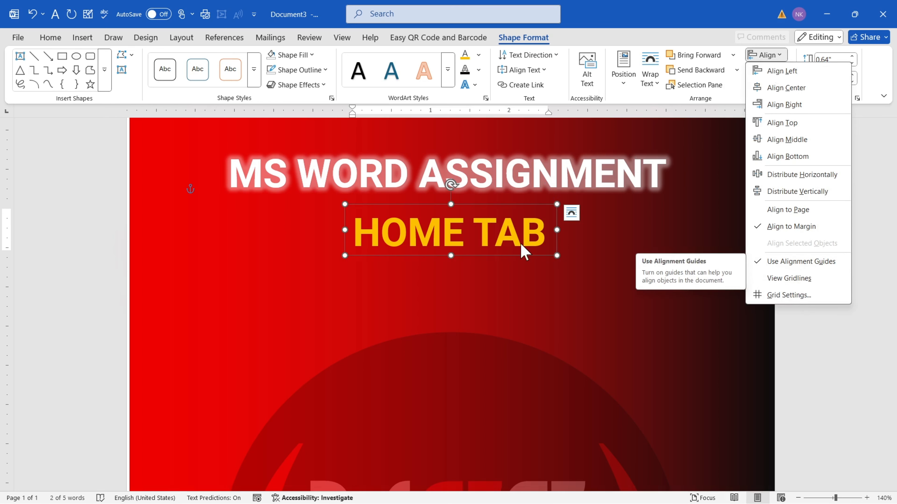
Step: Set the "HOME TAB" font size to 26 and shrink its text box to fit, centered beneath the title
{"action": "triple_click", "coordinate": [420, 237]}
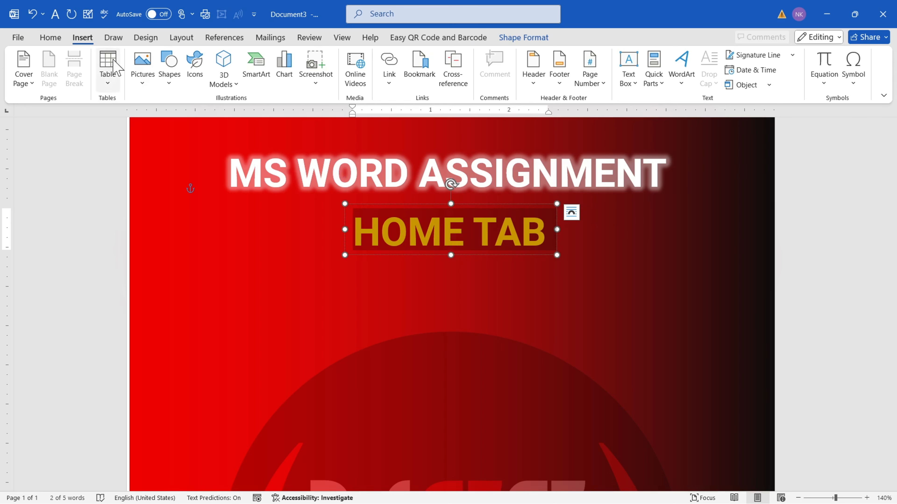
{"action": "left_click", "coordinate": [53, 38]}
{"action": "left_click", "coordinate": [182, 60]}
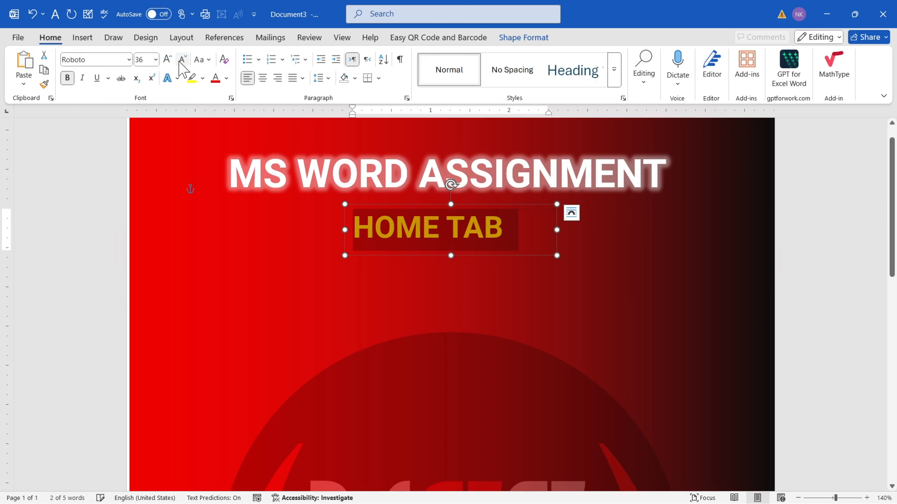
{"action": "left_click", "coordinate": [182, 60]}
{"action": "left_click", "coordinate": [181, 60]}
{"action": "left_click", "coordinate": [181, 60]}
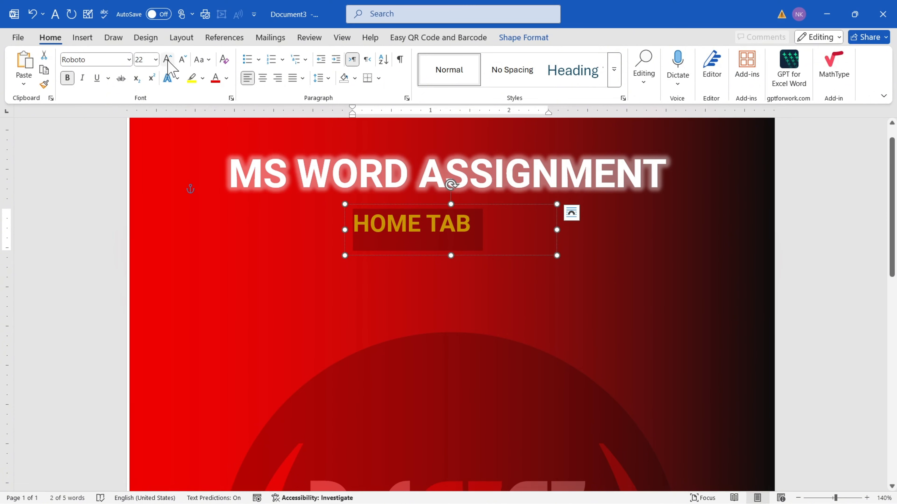
{"action": "left_click", "coordinate": [167, 59]}
{"action": "left_click", "coordinate": [167, 59]}
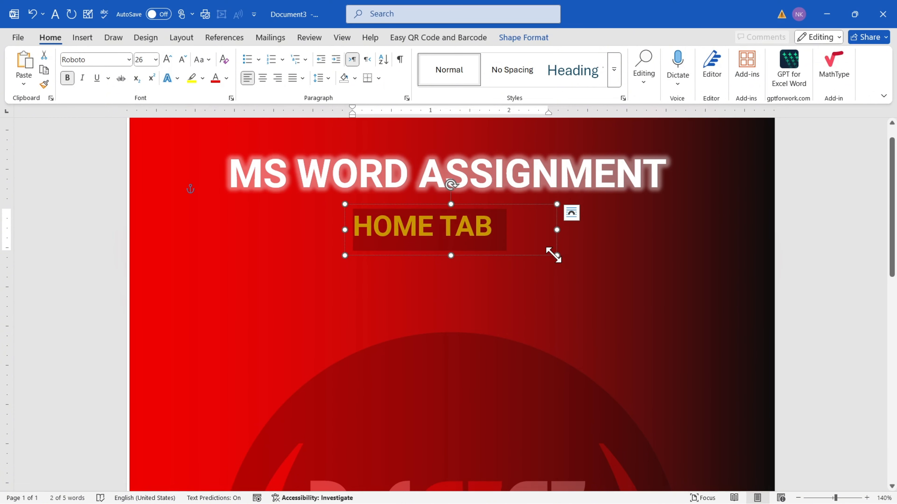
{"action": "left_click_drag", "start_coordinate": [554, 254], "coordinate": [502, 240]}
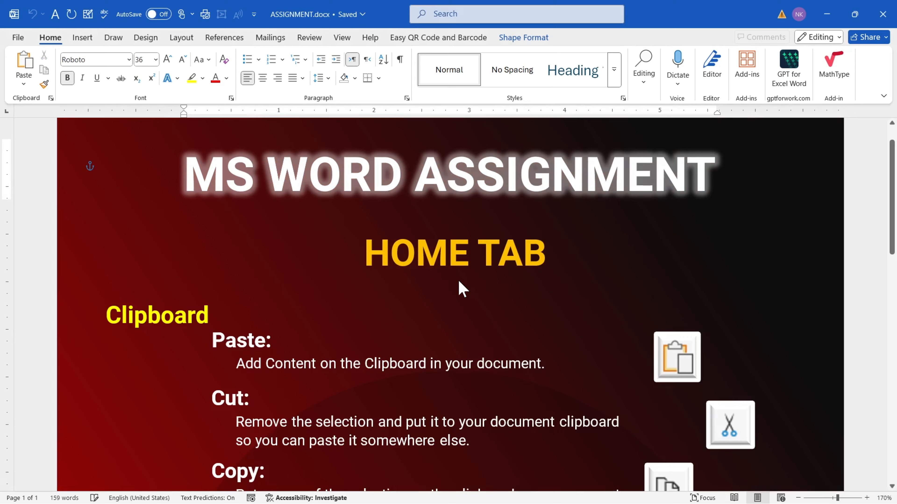
Step: Apply a shadow text effect to the "HOME TAB" heading
{"action": "scroll", "coordinate": [420, 289], "scroll_direction": "down", "scroll_amount": 3}
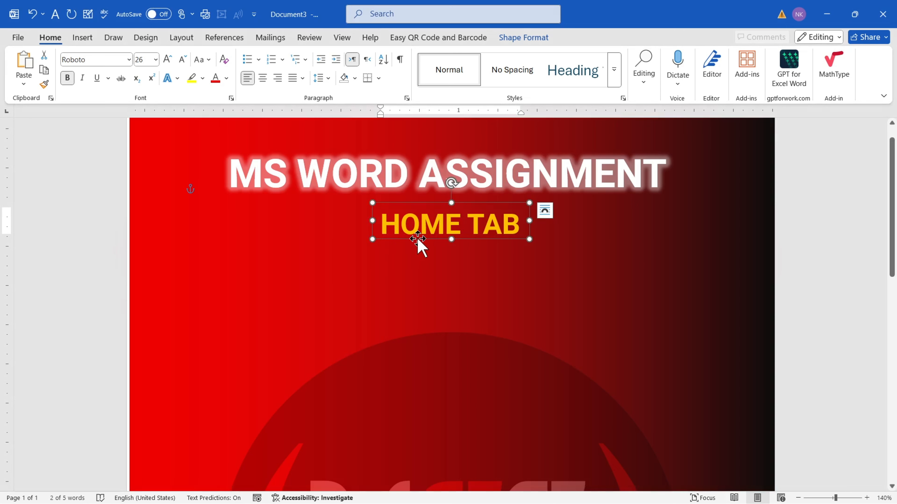
{"action": "triple_click", "coordinate": [419, 222]}
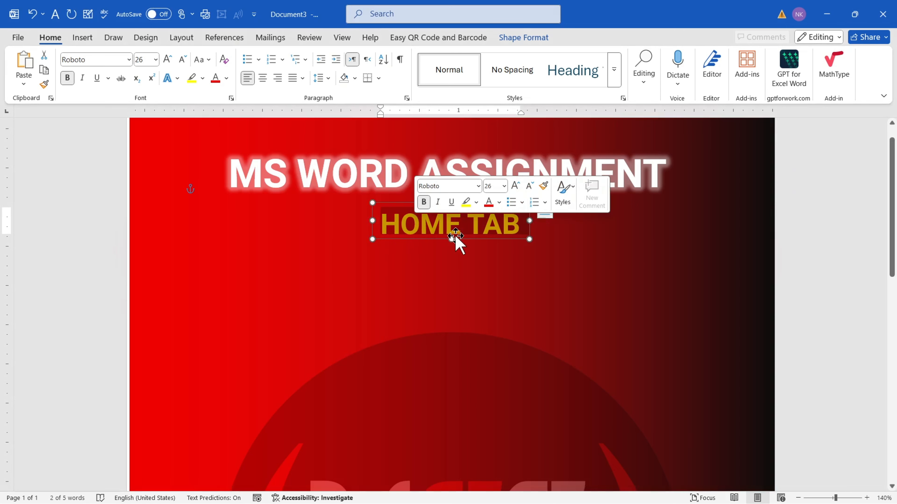
{"action": "left_click", "coordinate": [512, 38]}
{"action": "left_click", "coordinate": [469, 84]}
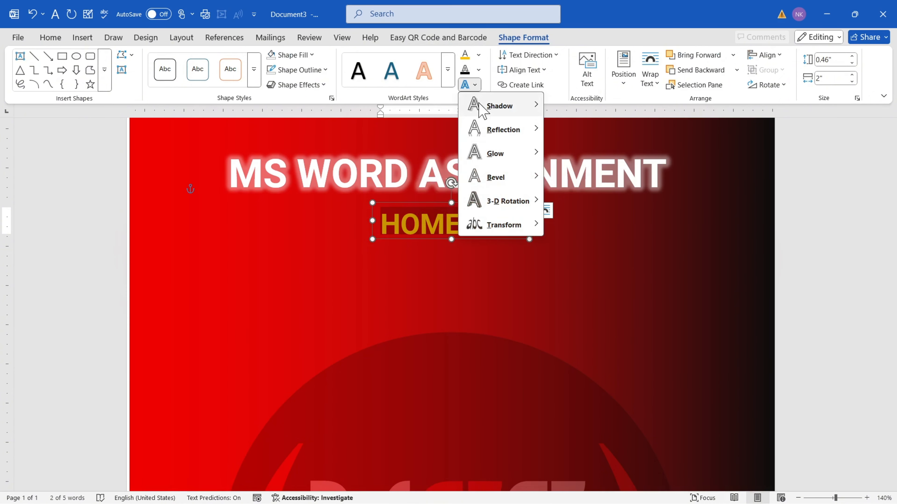
{"action": "mouse_move", "coordinate": [485, 107]}
{"action": "left_click", "coordinate": [591, 221]}
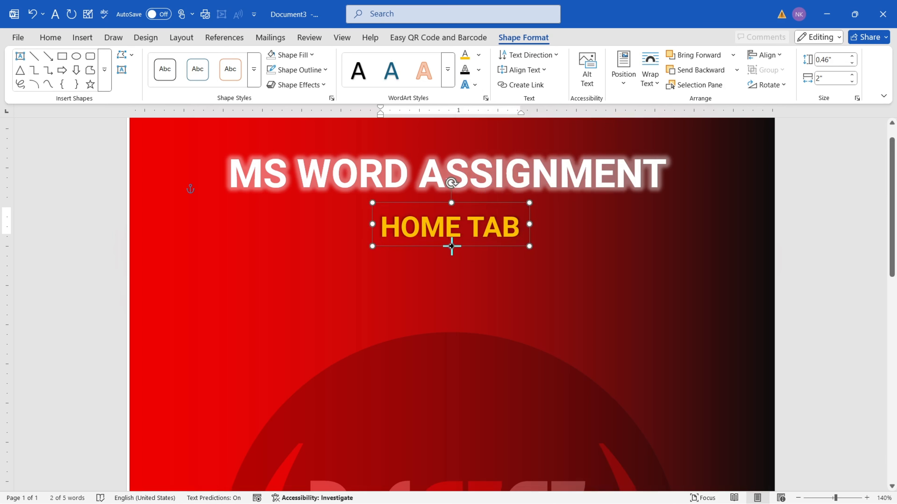
Step: Duplicate the "HOME TAB" text box to the lower left of the heading and replace the copy's text with "Clipboard"
{"action": "left_click_drag", "start_coordinate": [452, 247], "coordinate": [283, 312]}
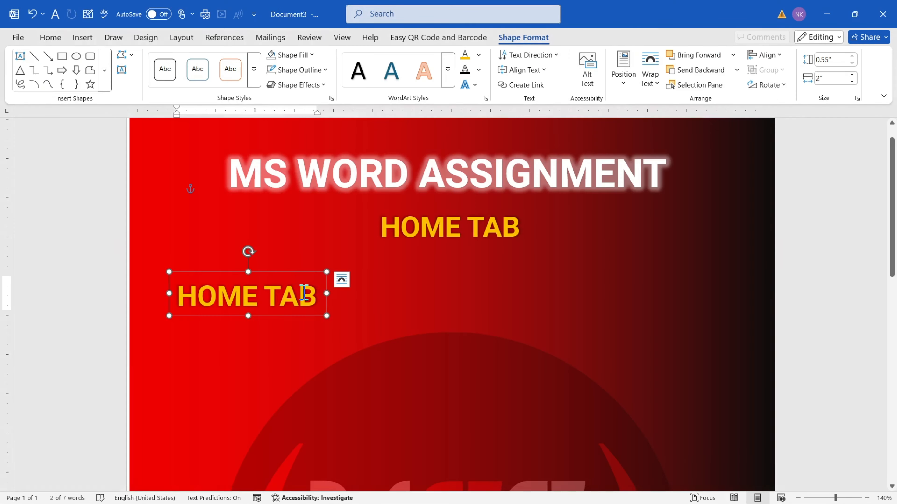
{"action": "triple_click", "coordinate": [262, 294]}
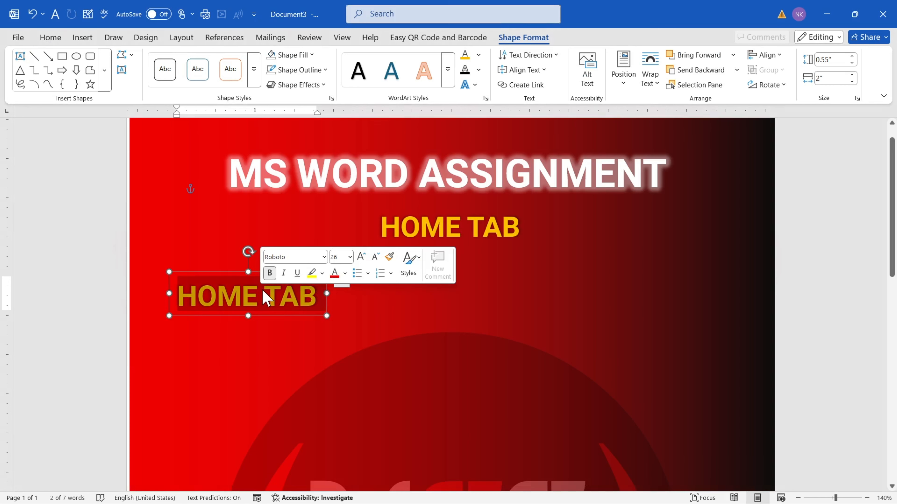
{"action": "type", "text": "Clipboard"}
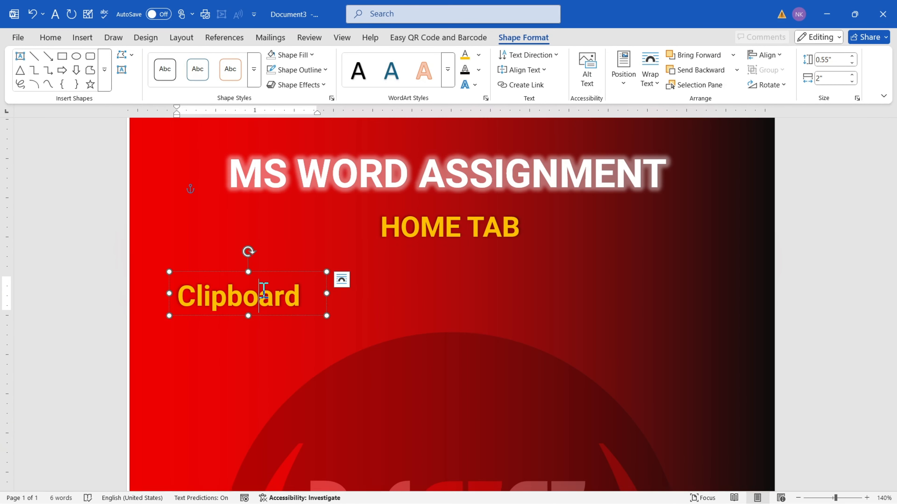
Step: Reduce the "Clipboard" font size to 22 and shrink its text box to fit the word
{"action": "triple_click", "coordinate": [264, 294]}
{"action": "left_click", "coordinate": [50, 37]}
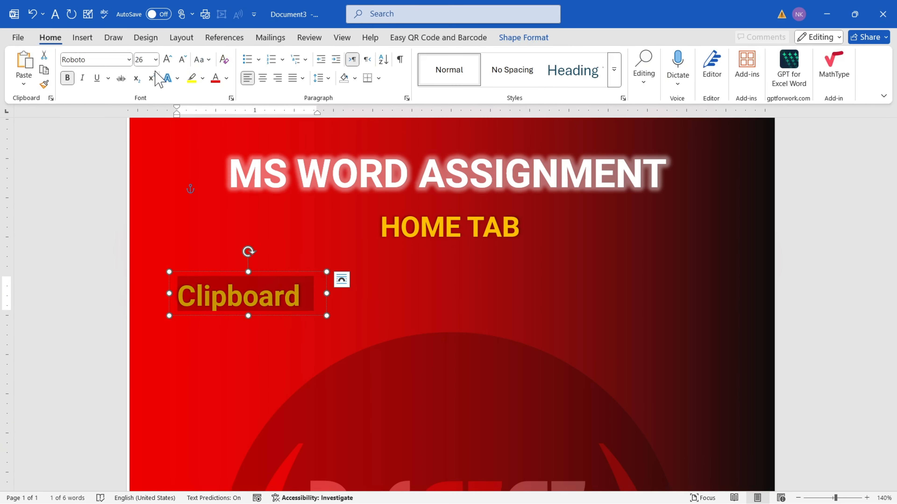
{"action": "left_click", "coordinate": [180, 61]}
{"action": "left_click", "coordinate": [180, 61]}
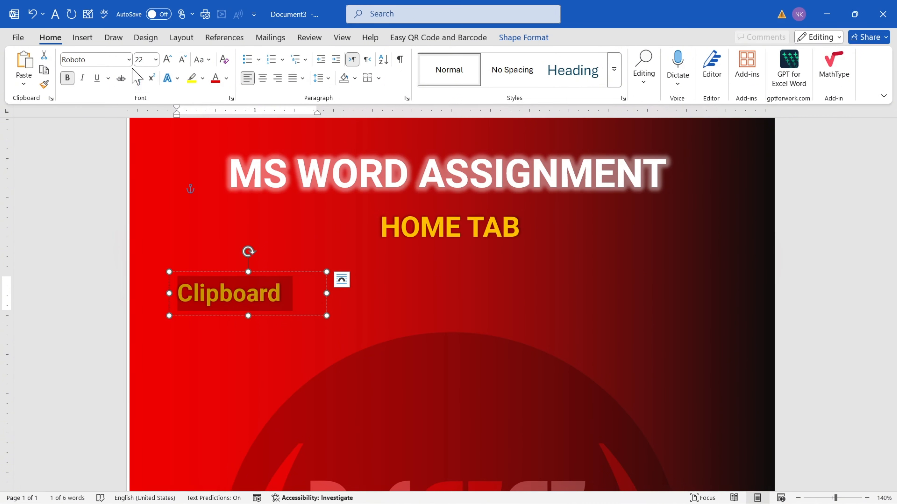
{"action": "left_click_drag", "start_coordinate": [326, 315], "coordinate": [292, 311]}
{"action": "double_click", "coordinate": [214, 300]}
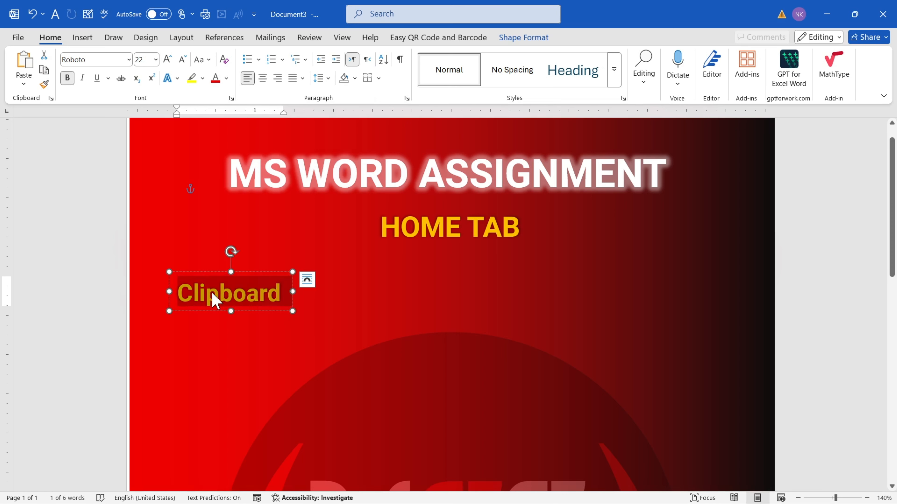